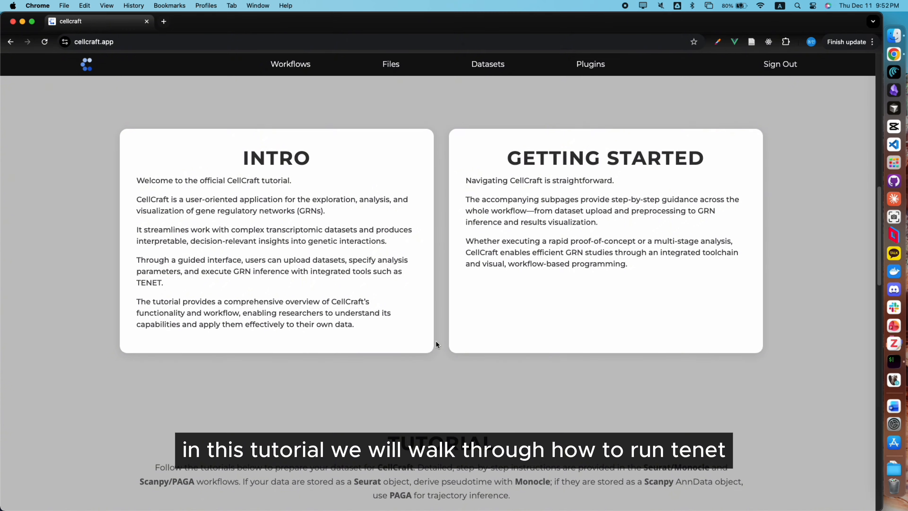
Step: Open the Seurat tutorial from the home page and read through its setup and preprocessing sections
scroll(435, 344, "down", 9)
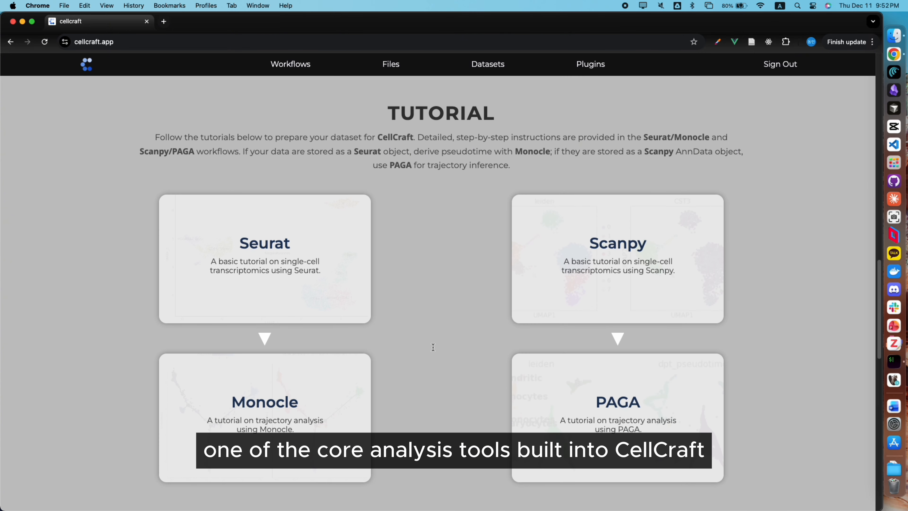
left_click(263, 286)
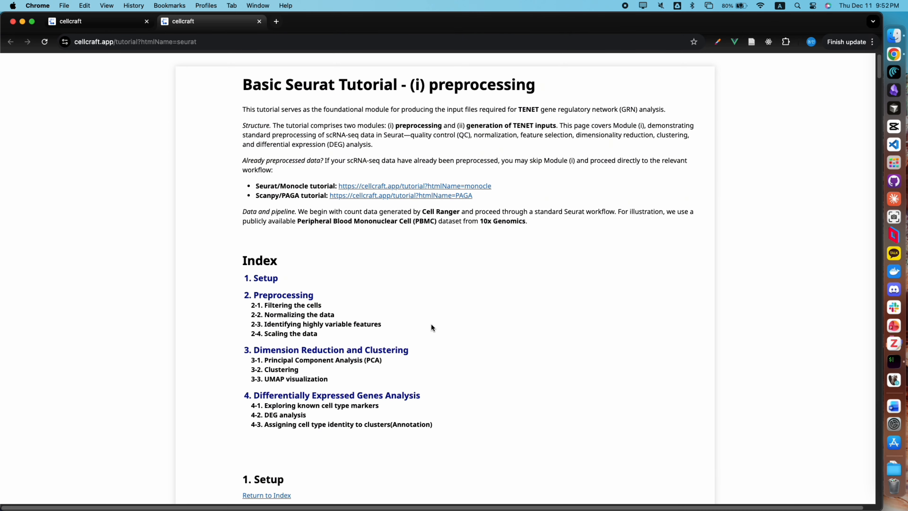
scroll(432, 330, "down", 8)
scroll(434, 334, "down", 15)
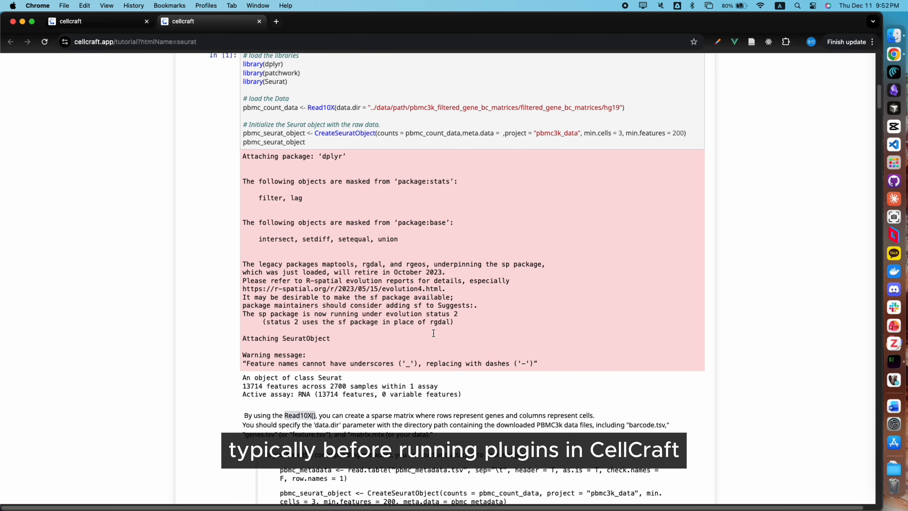
scroll(433, 333, "down", 5)
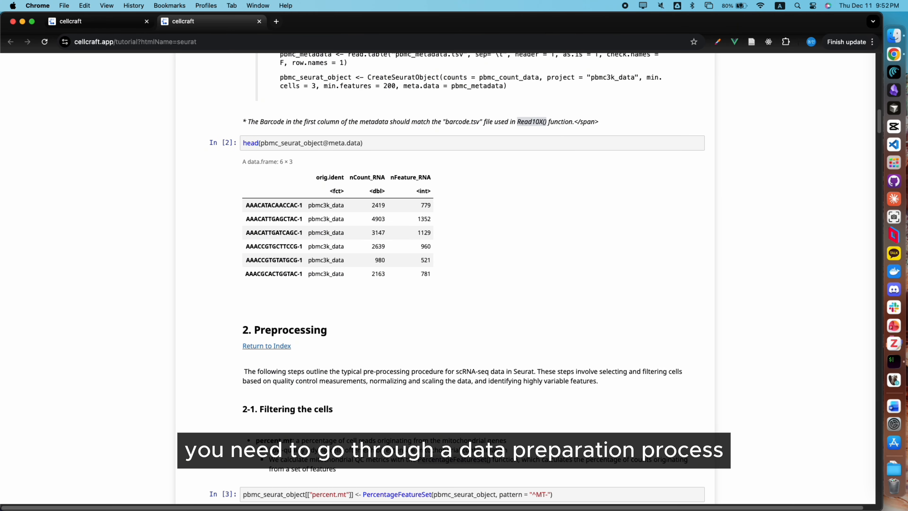
Step: Return to the CellCraft home page and look over the remaining data preparation tutorials, including format conversion and preprocessed data
left_click(68, 24)
scroll(483, 460, "down", 13)
scroll(483, 461, "down", 6)
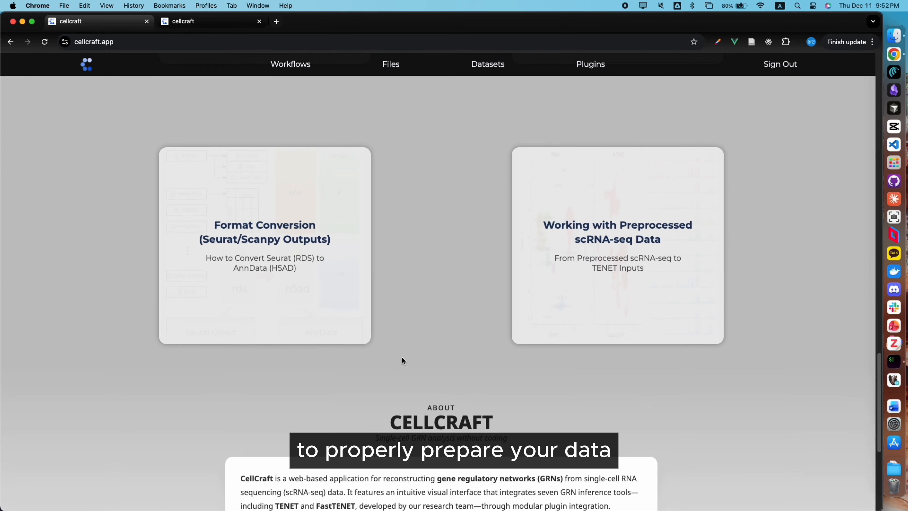
scroll(402, 357, "up", 10)
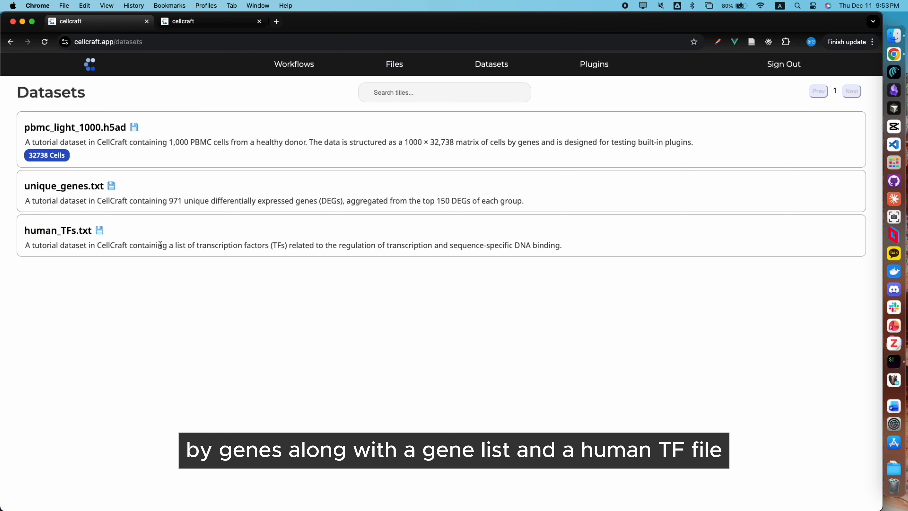
Step: Download the unique_genes.txt and human_TFs.txt tutorial datasets
left_click(112, 186)
left_click(100, 231)
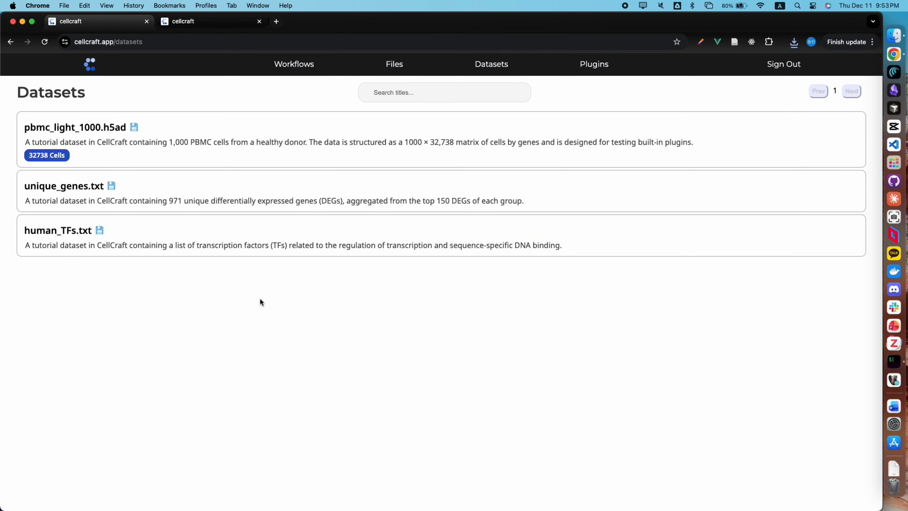
Step: Upload pbmc_light_1000.h5ad, unique_genes.txt and human_TFs.txt one by one to the data folder on the Files page
left_click(393, 74)
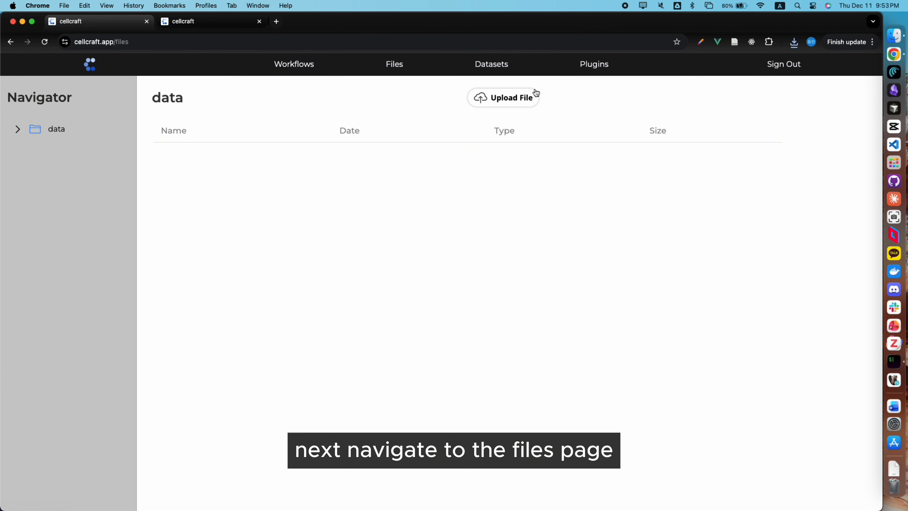
left_click(516, 98)
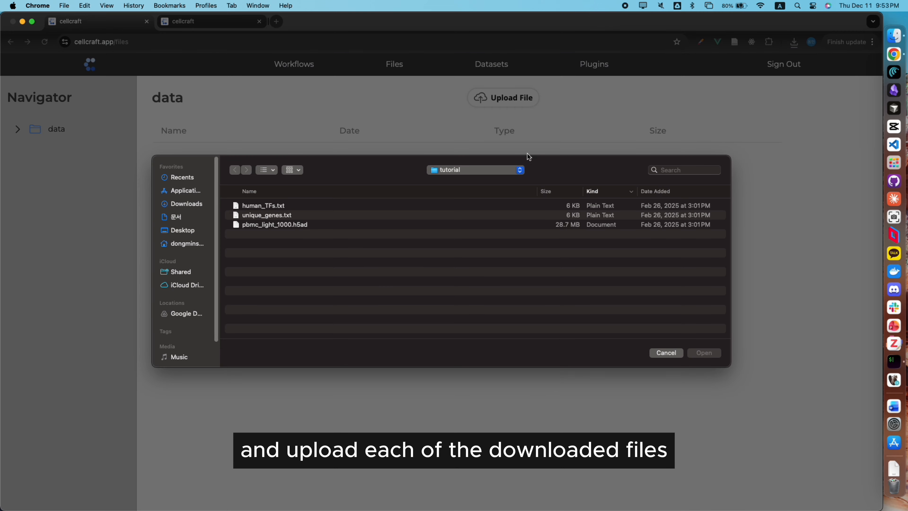
double_click(302, 225)
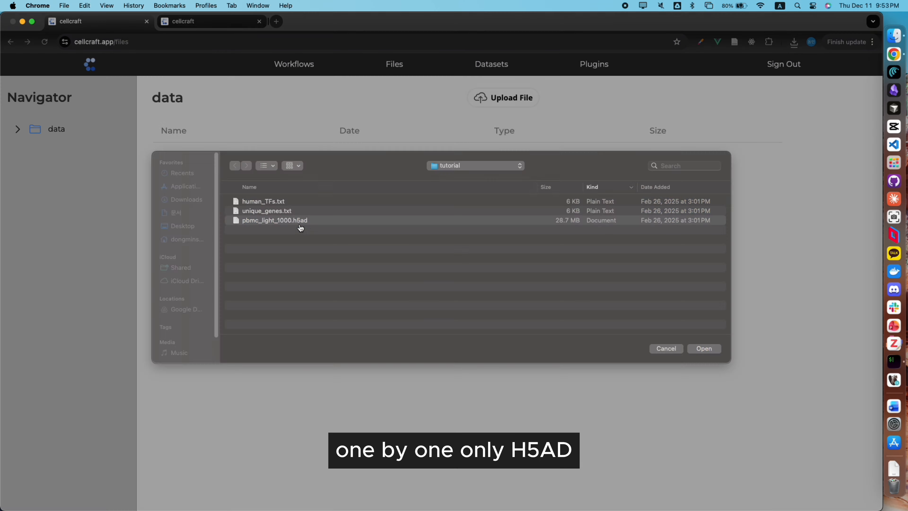
left_click(530, 103)
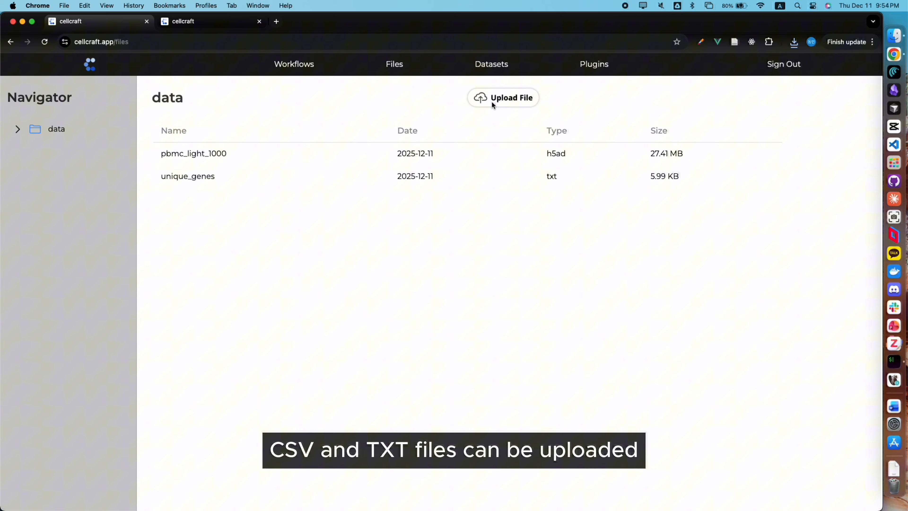
left_click(508, 98)
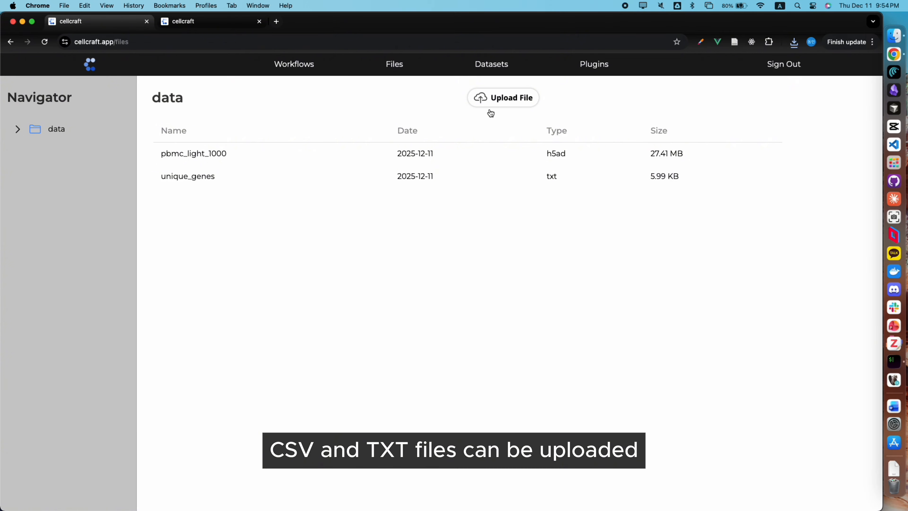
double_click(271, 206)
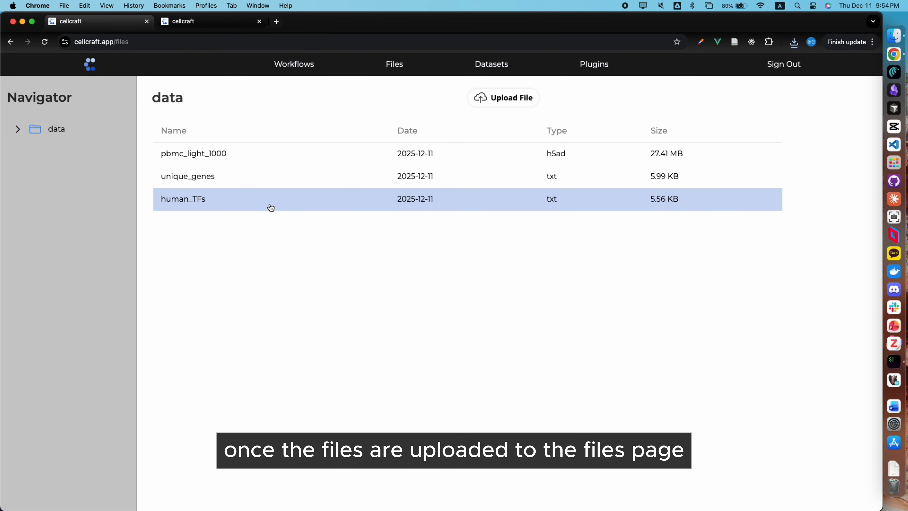
right_click(336, 152)
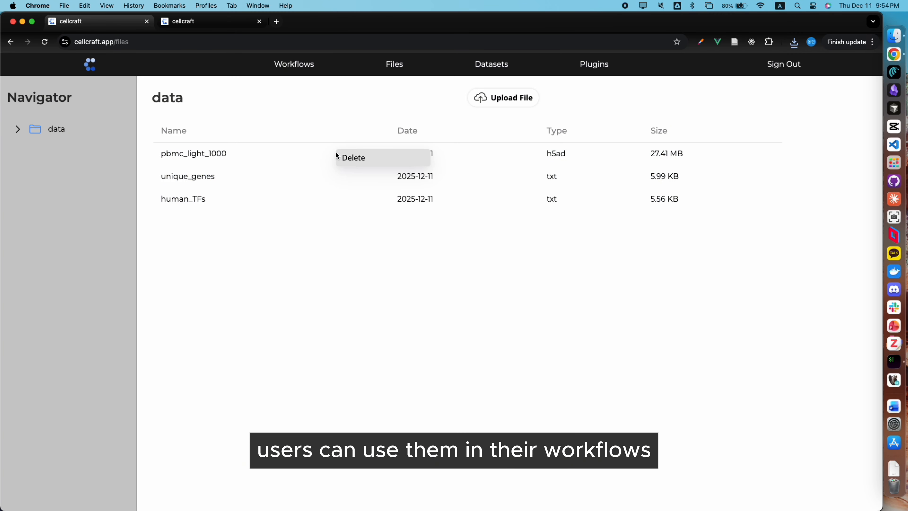
left_click(355, 112)
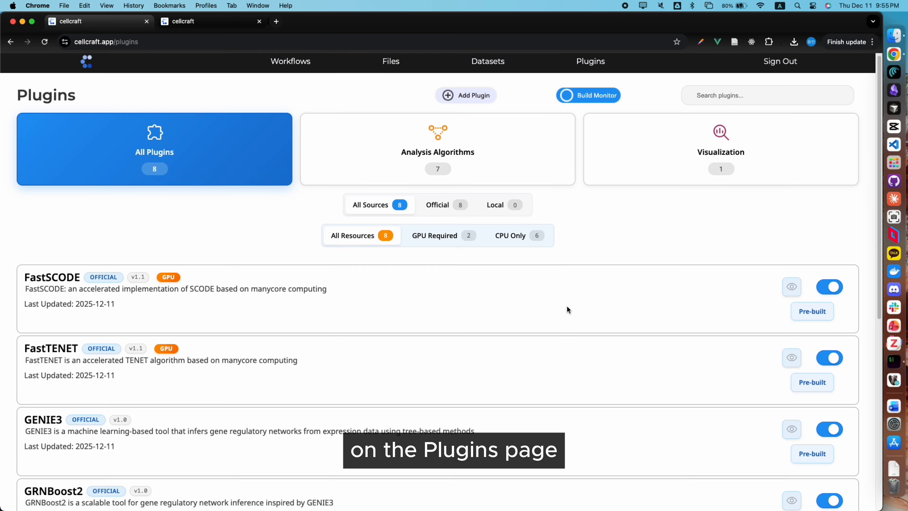
Step: Look through the available plugins and examine the TENET plugin's description and node structure
scroll(454, 336, "down", 6)
scroll(453, 314, "down", 3)
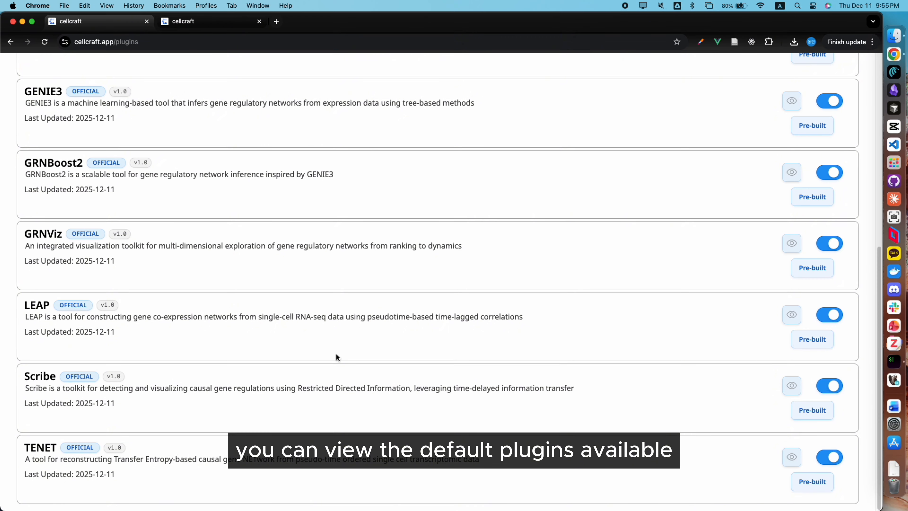
scroll(248, 390, "up", 6)
scroll(248, 390, "down", 8)
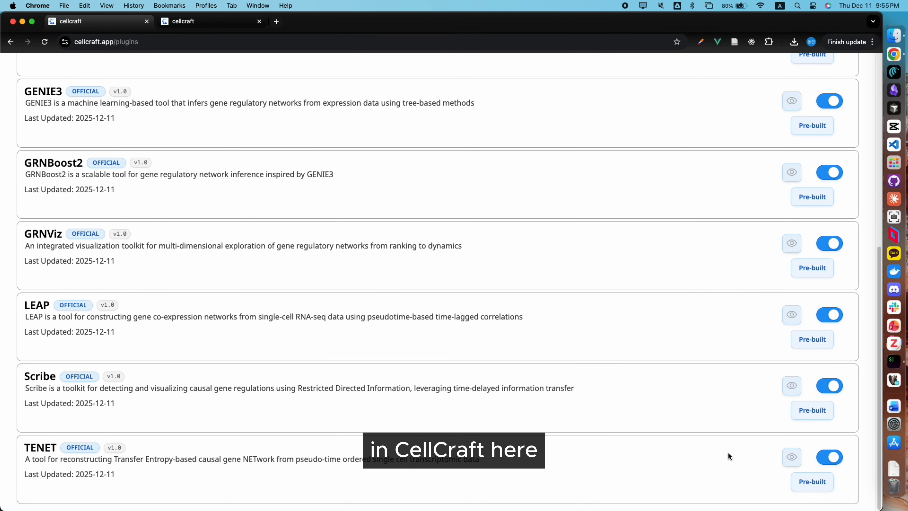
left_click(791, 457)
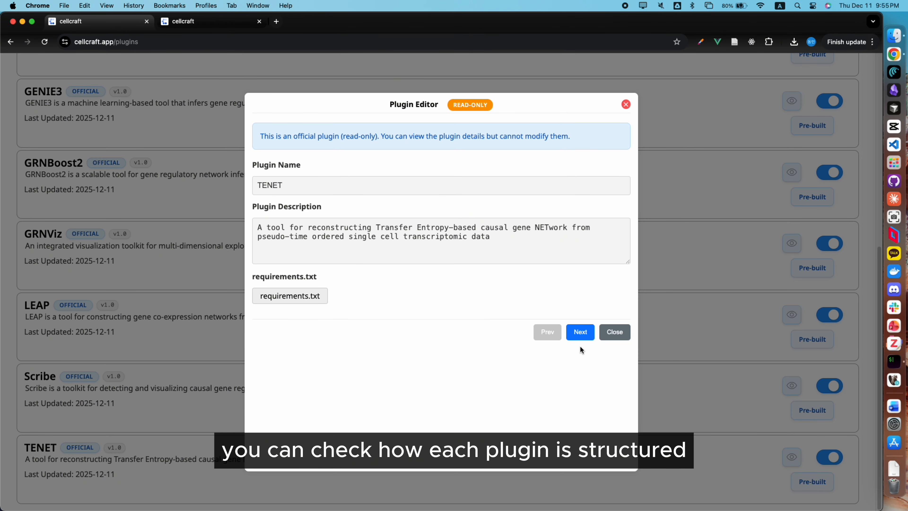
left_click(580, 332)
left_click_drag(456, 359, 375, 387)
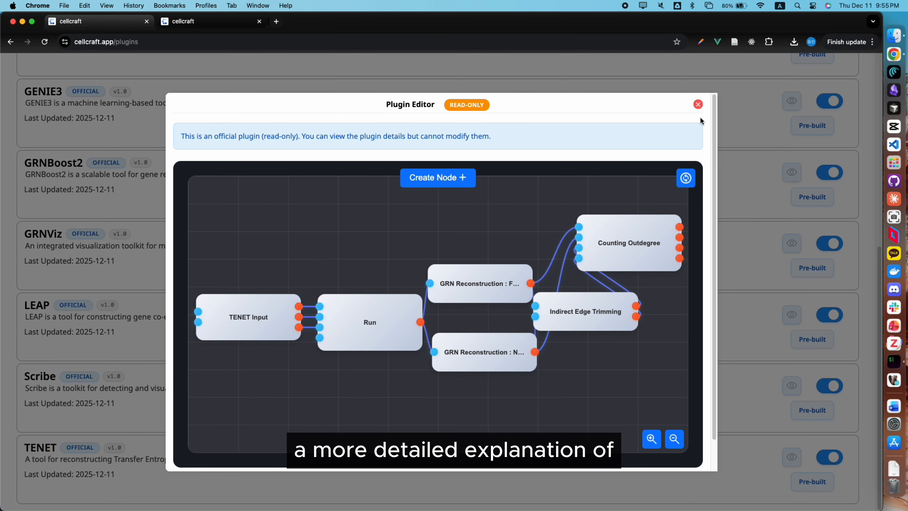
left_click(698, 105)
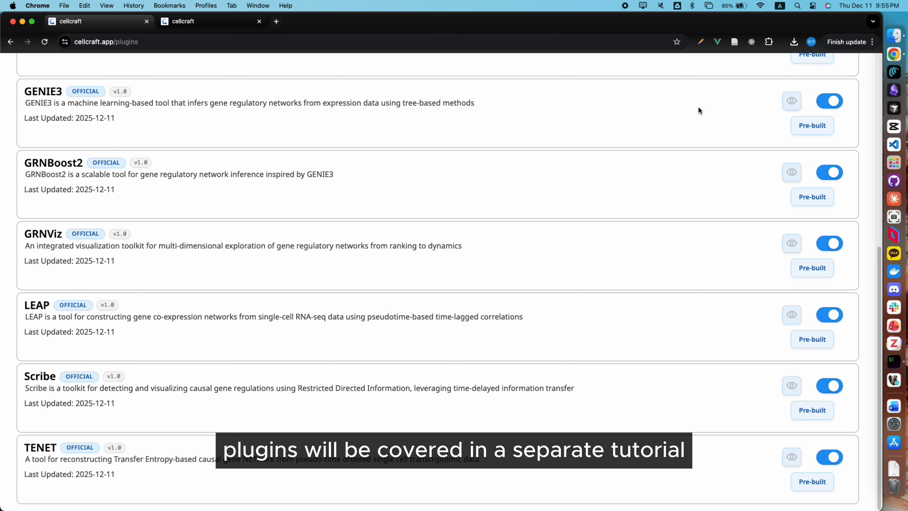
Step: Create a new workflow from the TENET plugin template
scroll(370, 409, "up", 10)
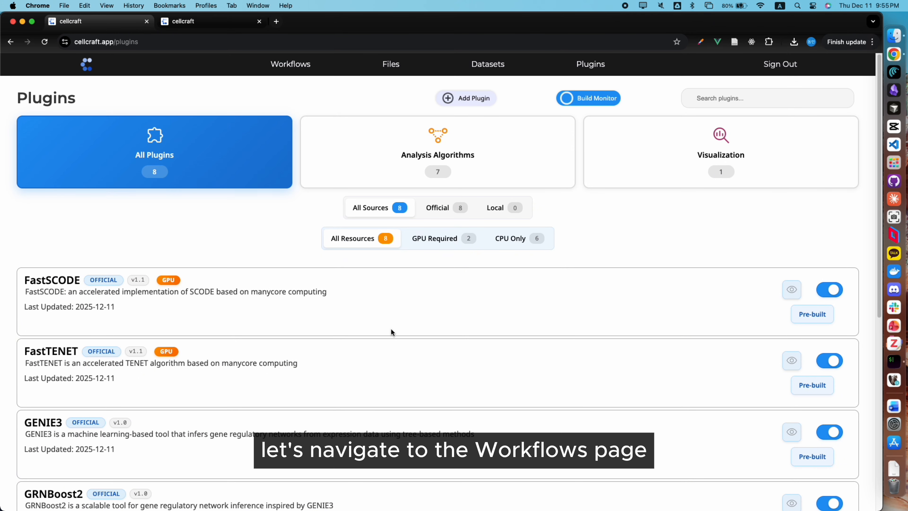
left_click(291, 67)
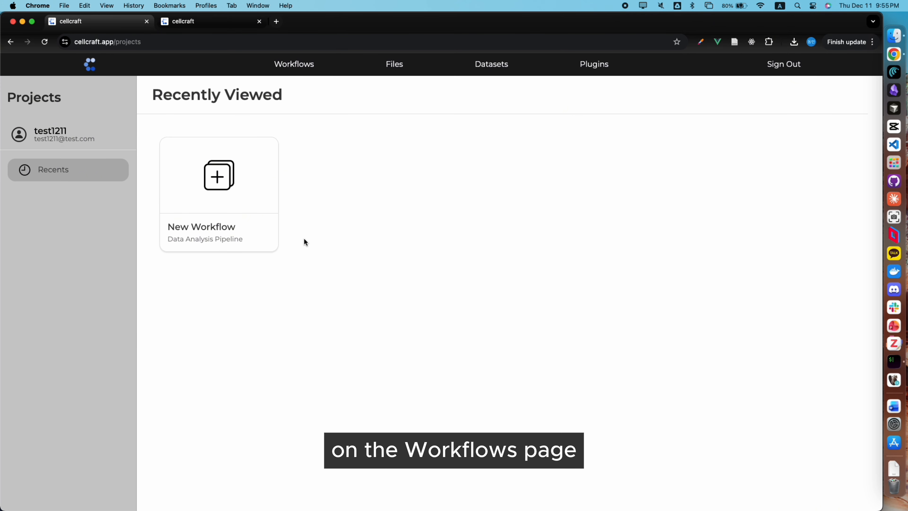
left_click(253, 207)
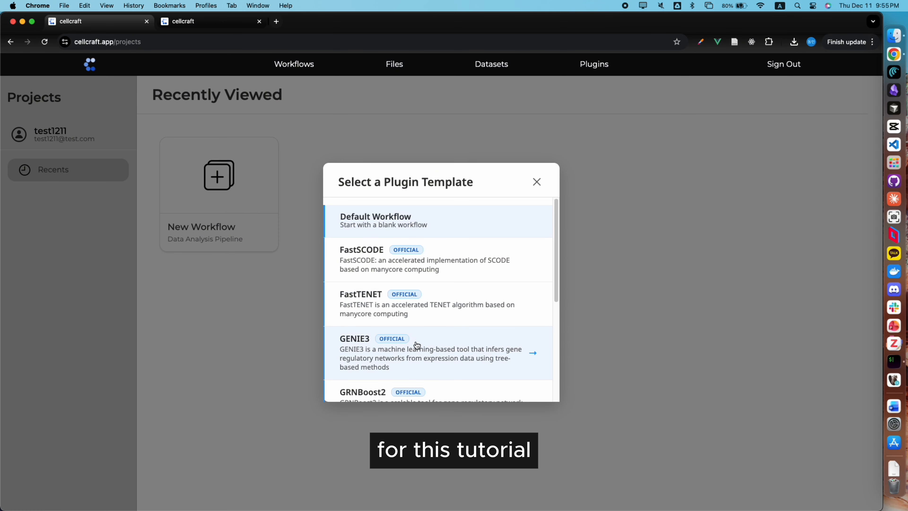
scroll(417, 317, "down", 5)
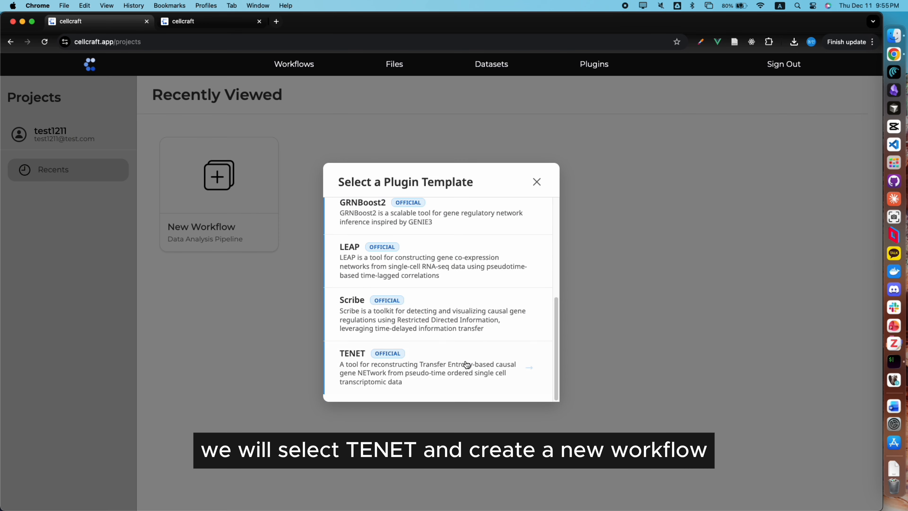
left_click(467, 364)
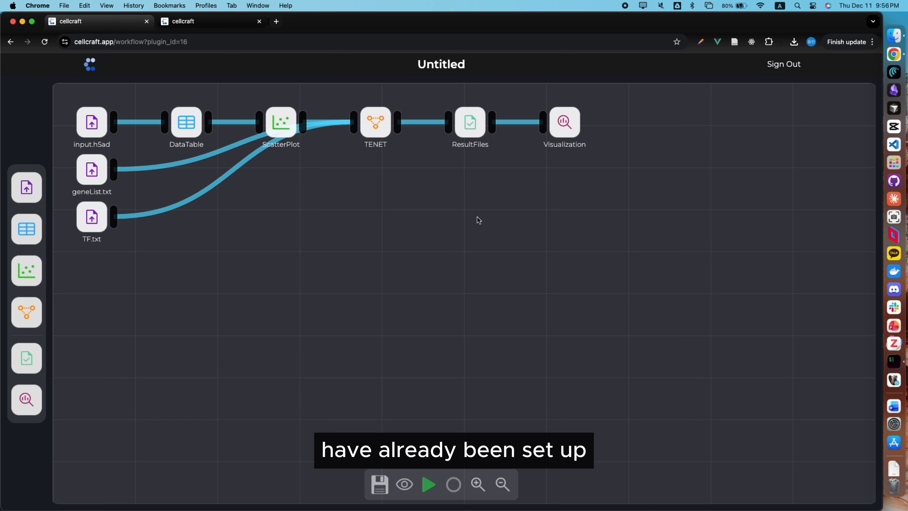
Step: Rename the workflow as "Tutorial" and save it
double_click(445, 67)
type("Tu")
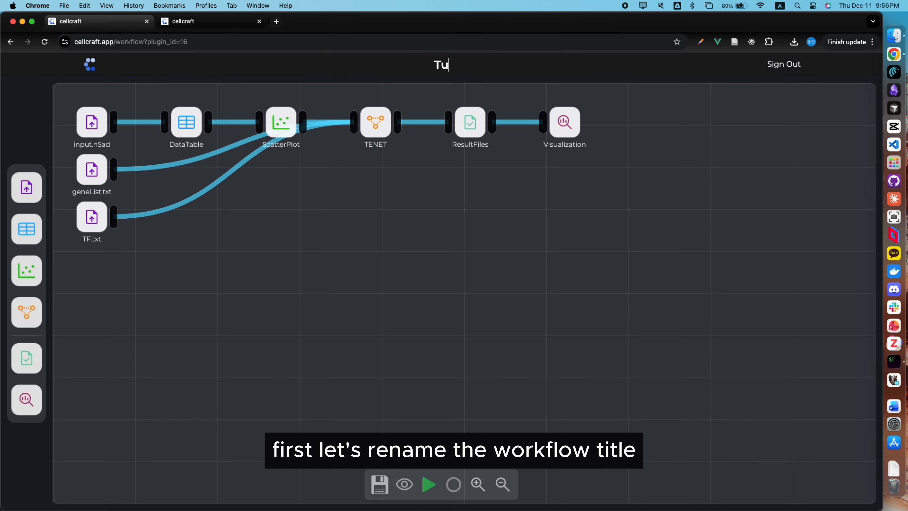
type("torial")
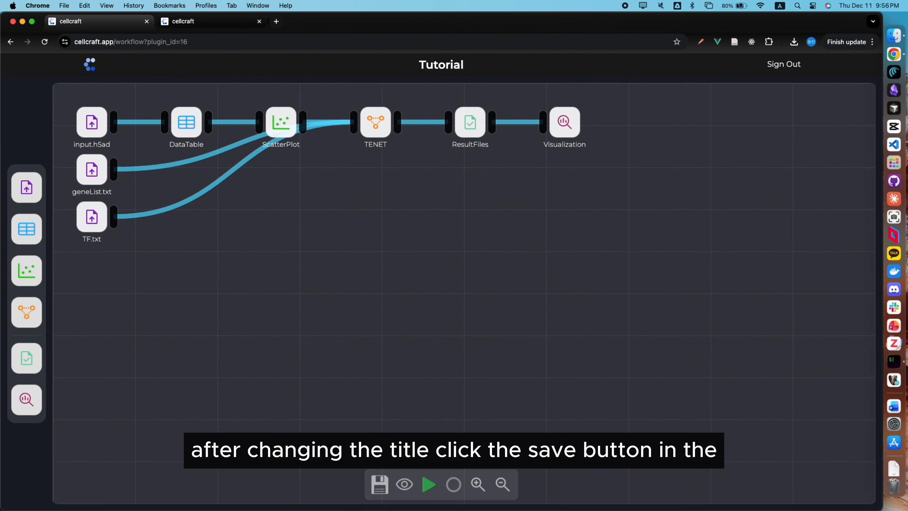
left_click(379, 486)
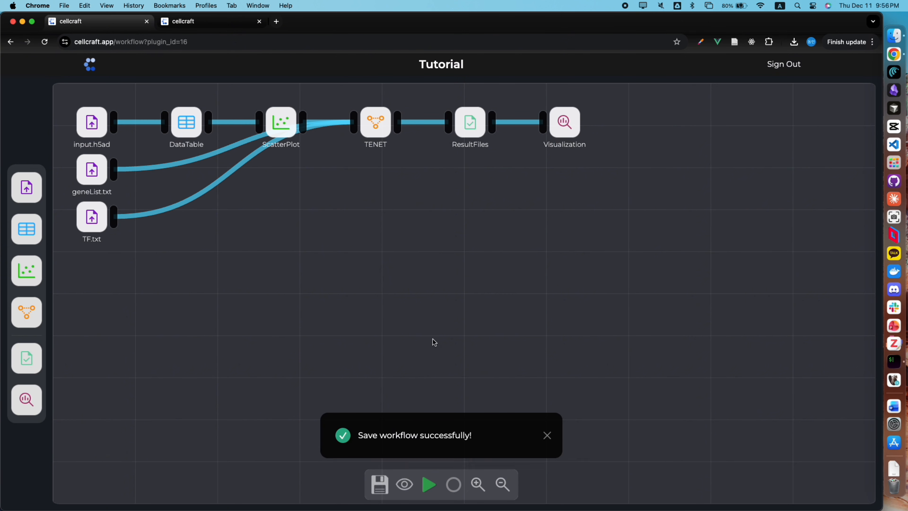
Step: Apply pbmc_light_1000.h5ad as the data file of the input.h5ad node
left_click(92, 135)
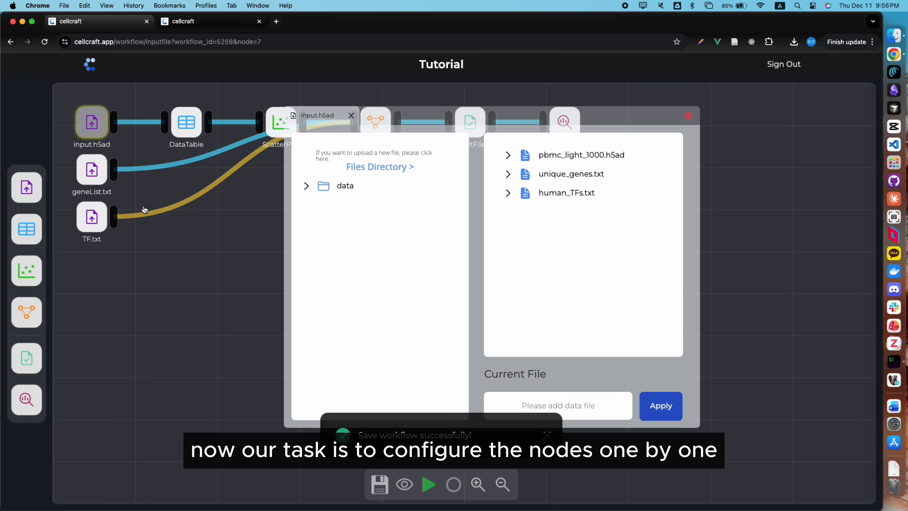
left_click(612, 161)
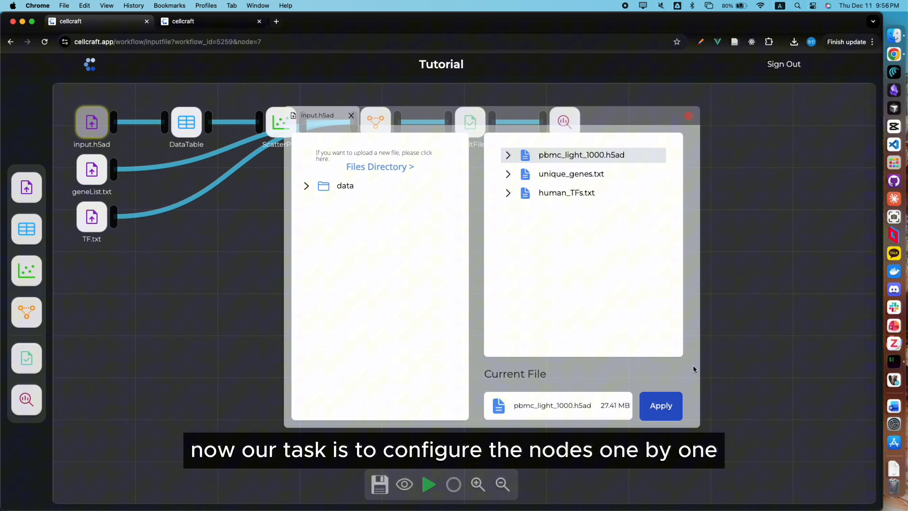
left_click(662, 410)
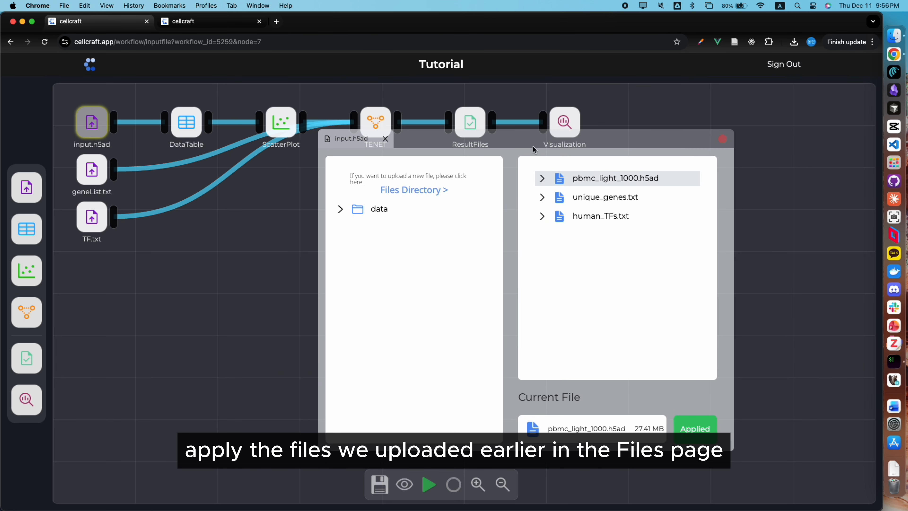
Step: Apply unique_genes.txt as the data file of the geneList.txt node
left_click(95, 168)
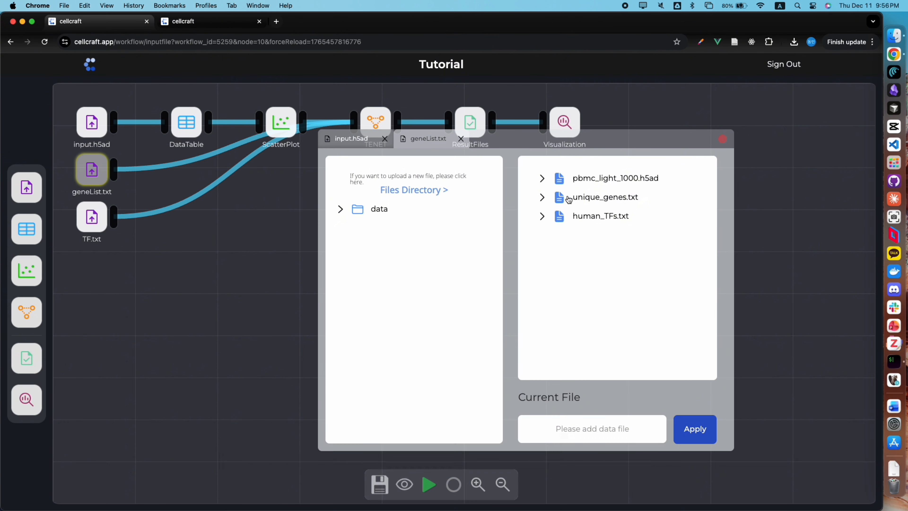
left_click(604, 196)
left_click(697, 424)
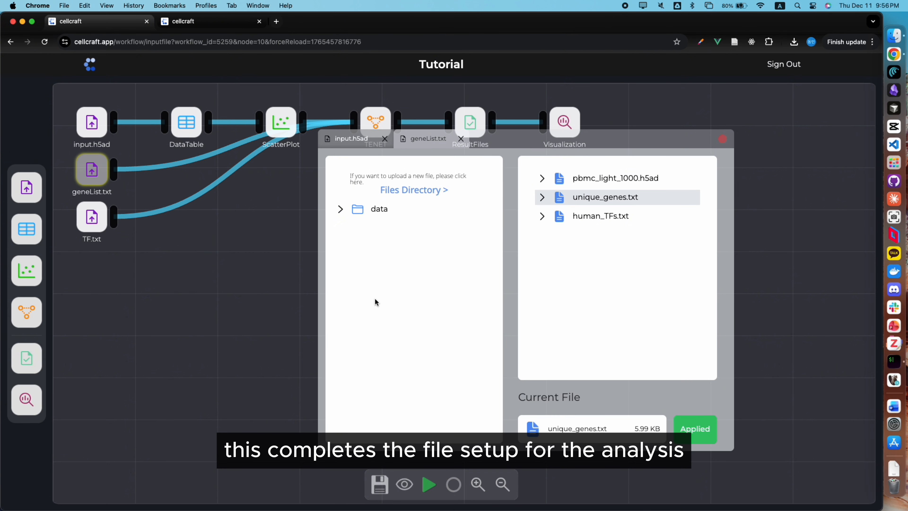
Step: Apply human_TFs.txt as the data file of the TF.txt node
left_click(93, 219)
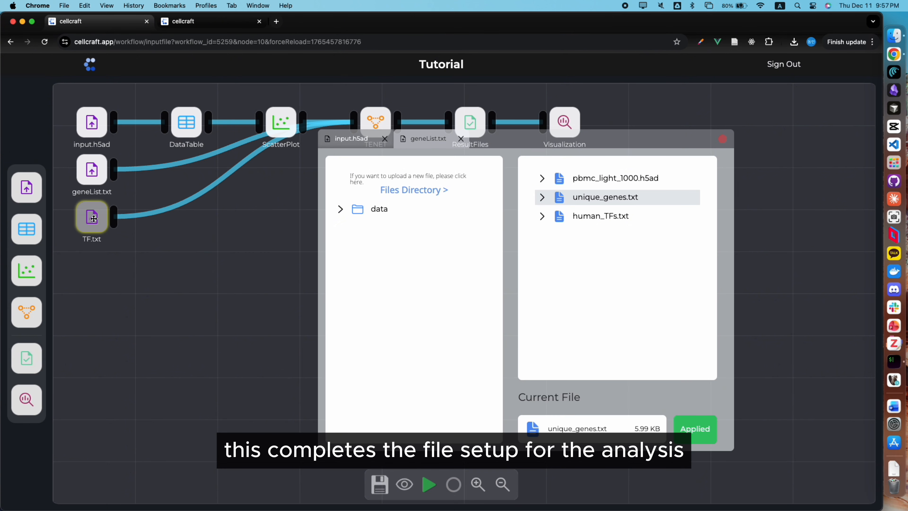
left_click(562, 218)
left_click(701, 418)
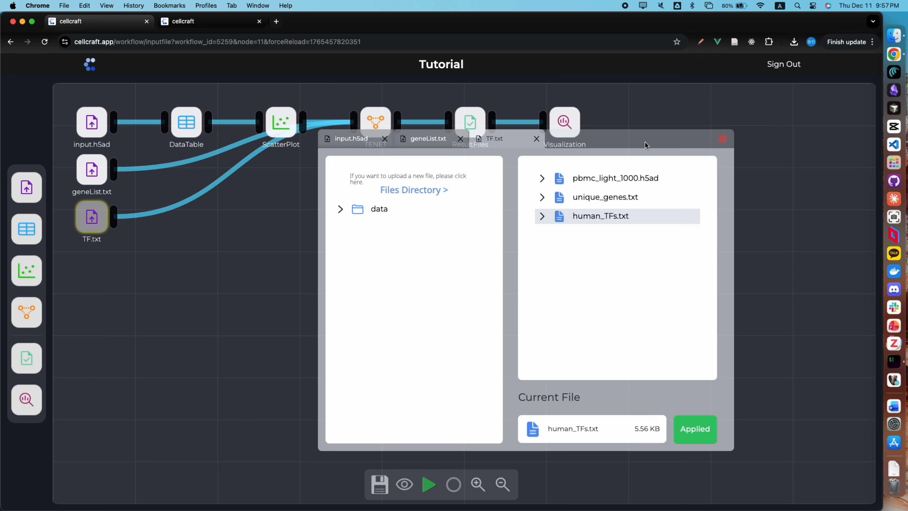
Step: Review the input data in the DataTable node, viewing its last columns and further pages and sorting the rows by Pseudotime
left_click_drag(645, 141, 655, 152)
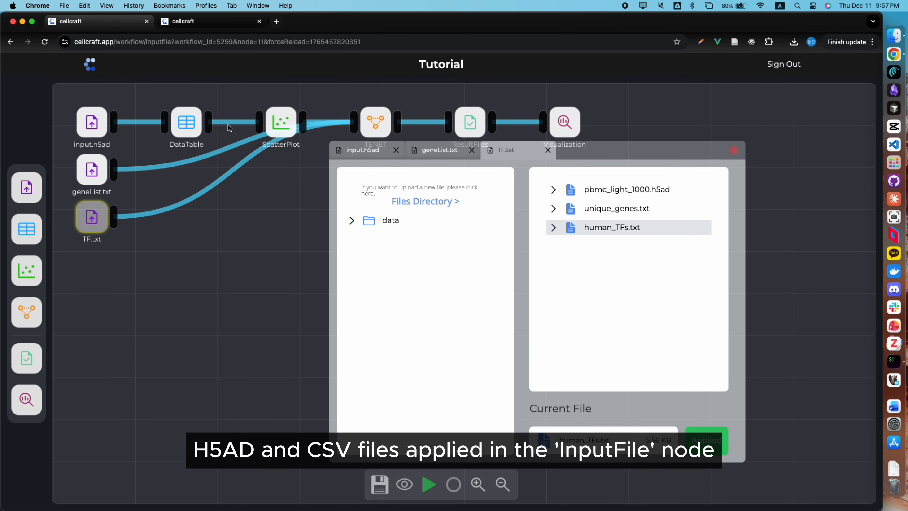
left_click(186, 123)
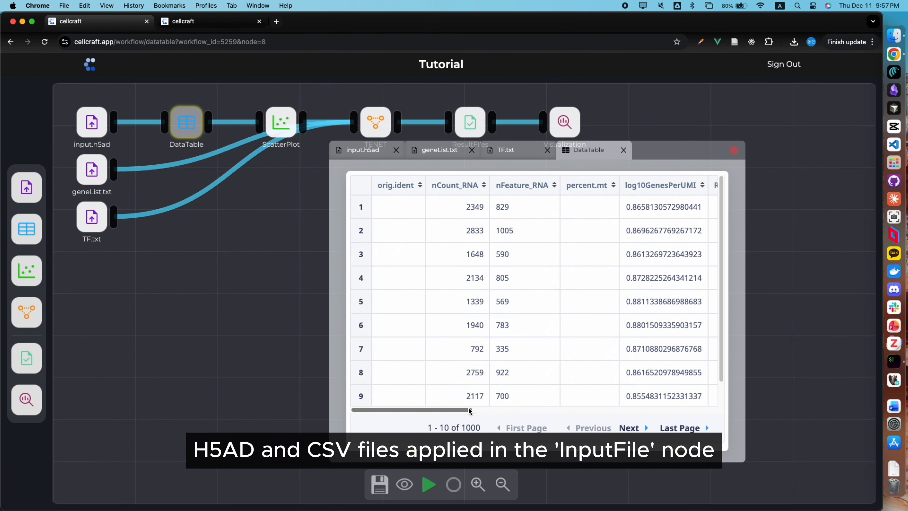
left_click_drag(469, 411, 709, 411)
left_click(627, 429)
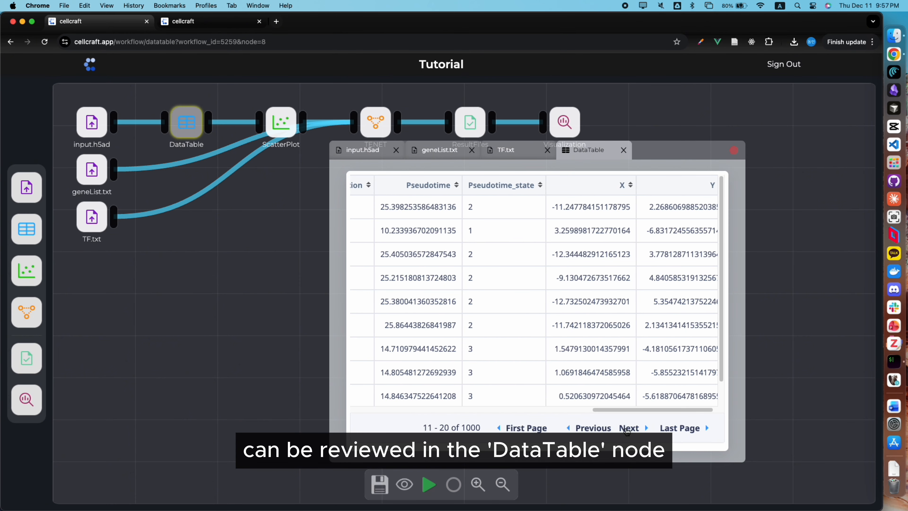
left_click(627, 429)
left_click(443, 186)
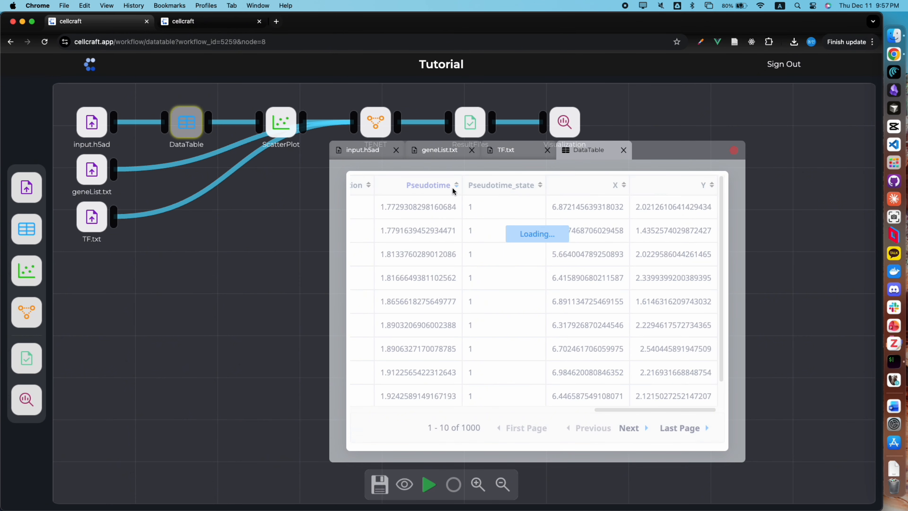
Step: Group the ScatterPlot node's X/Y plot by seurat_annotation, and toggle the FCGR3A+ Mono group off and back on
left_click(279, 117)
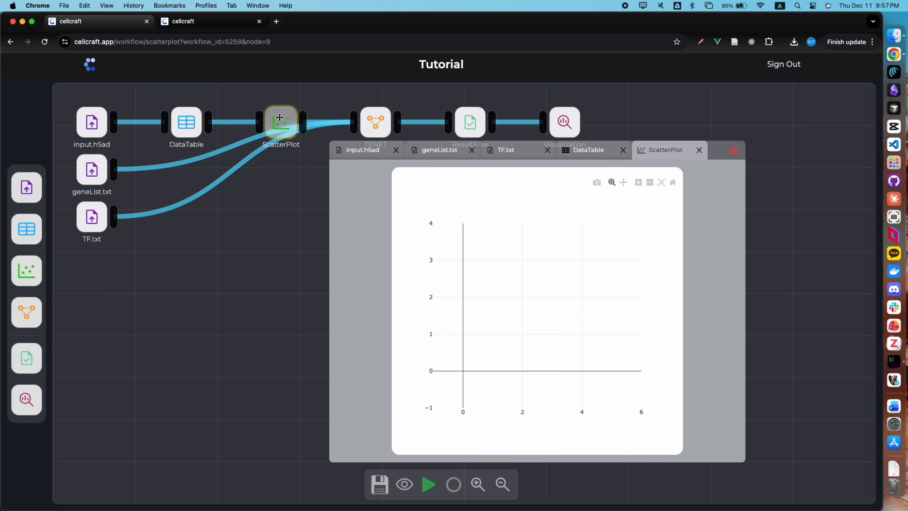
left_click(680, 321)
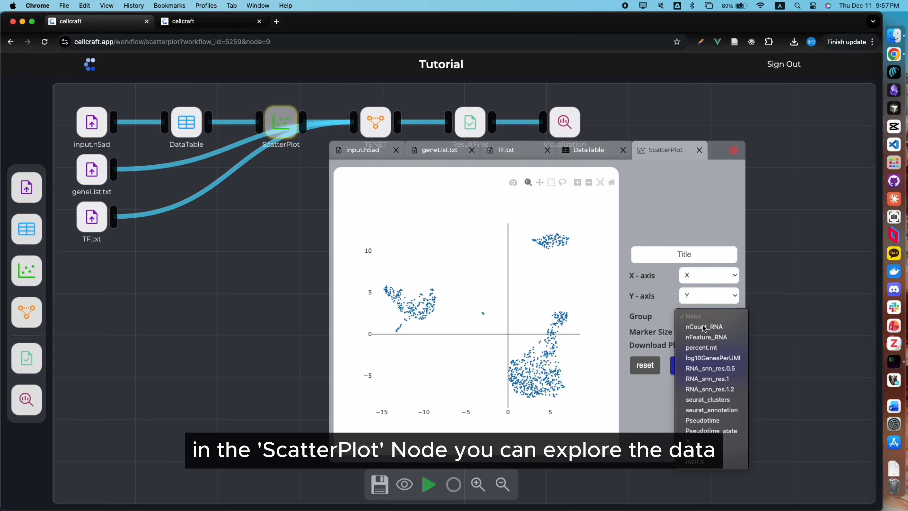
left_click(683, 407)
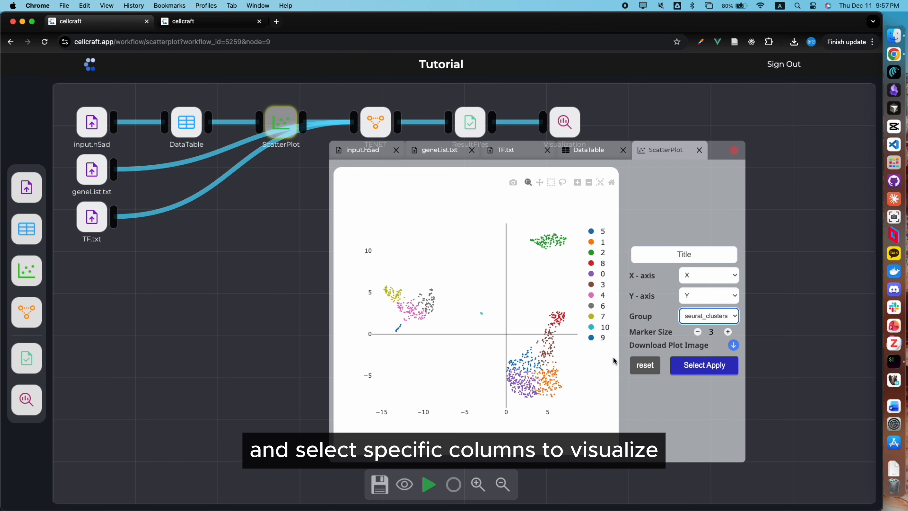
left_click(692, 320)
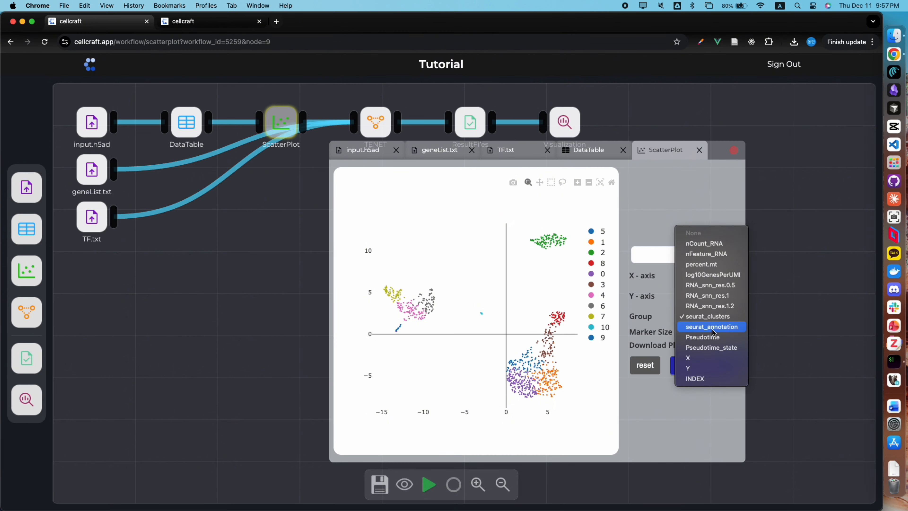
left_click(710, 327)
left_click(577, 287)
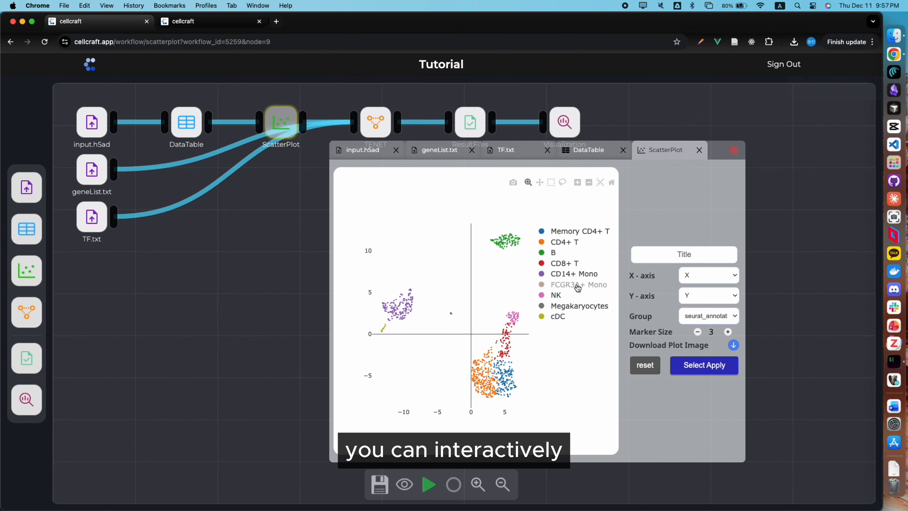
left_click(578, 287)
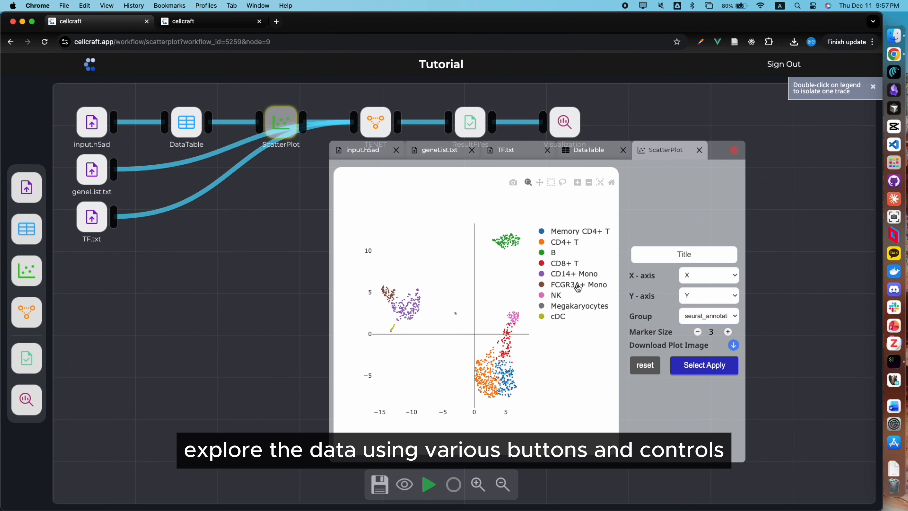
Step: Lasso-select the Memory CD4+ T, CD4+ T, CD8+ T and NK cells in the scatter plot and apply the selection
left_click(563, 182)
mouse_move(459, 349)
left_mouse_down()
mouse_move(530, 304)
mouse_move(525, 406)
mouse_move(464, 353)
left_mouse_up()
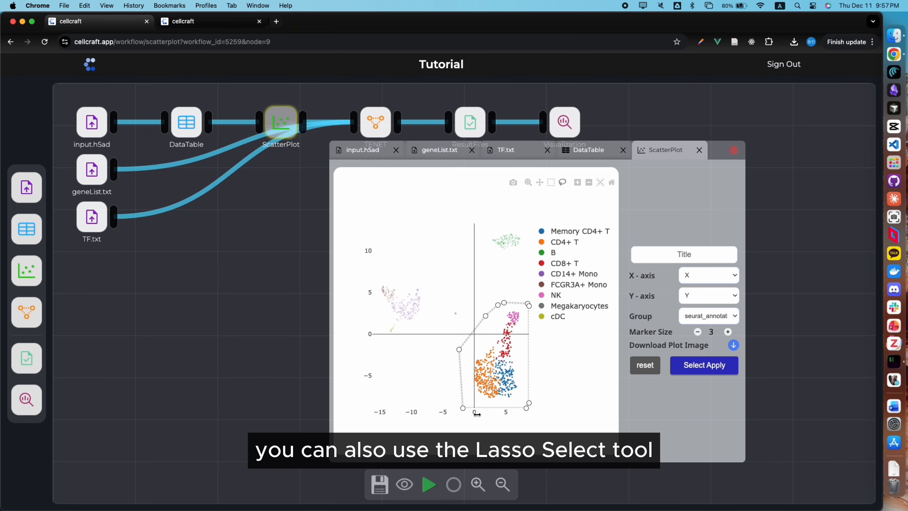
left_click(697, 367)
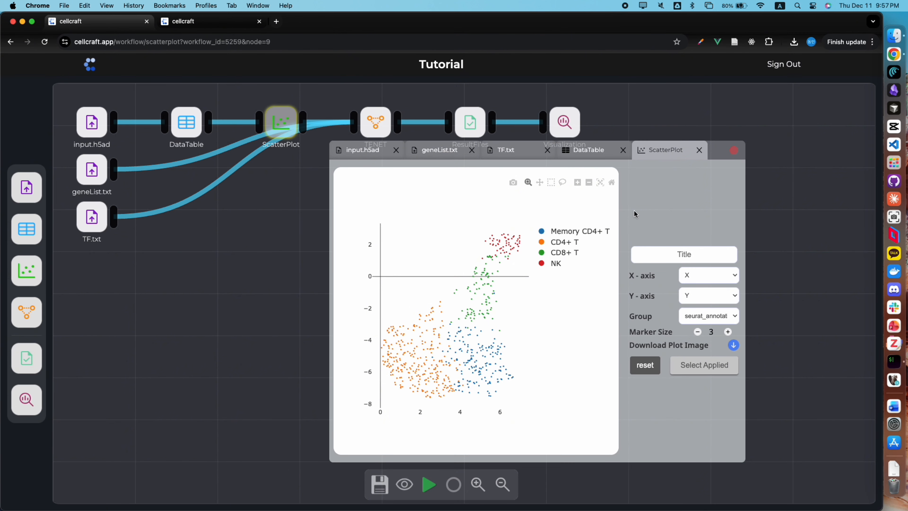
Step: In the TENET node, set the cell group to seurat_annotation and the pseudotime to Pseudotime
left_click(370, 116)
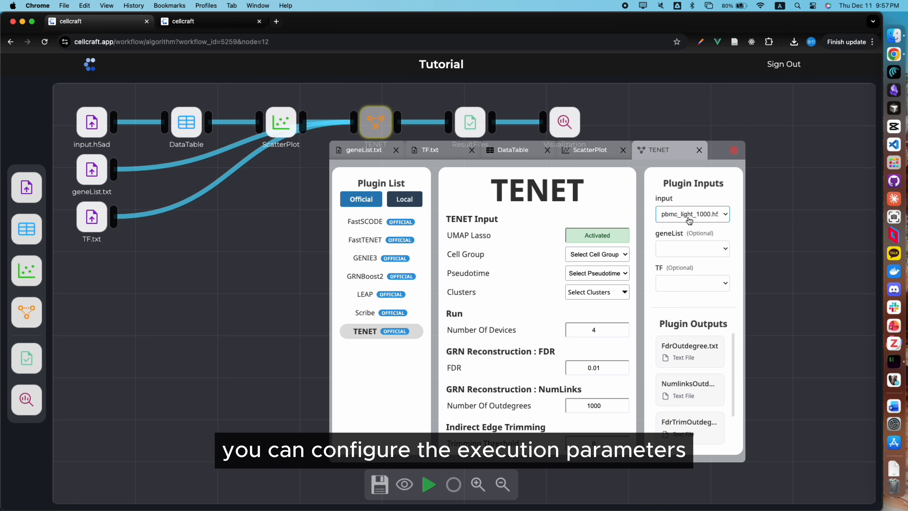
left_click(622, 254)
left_click(604, 317)
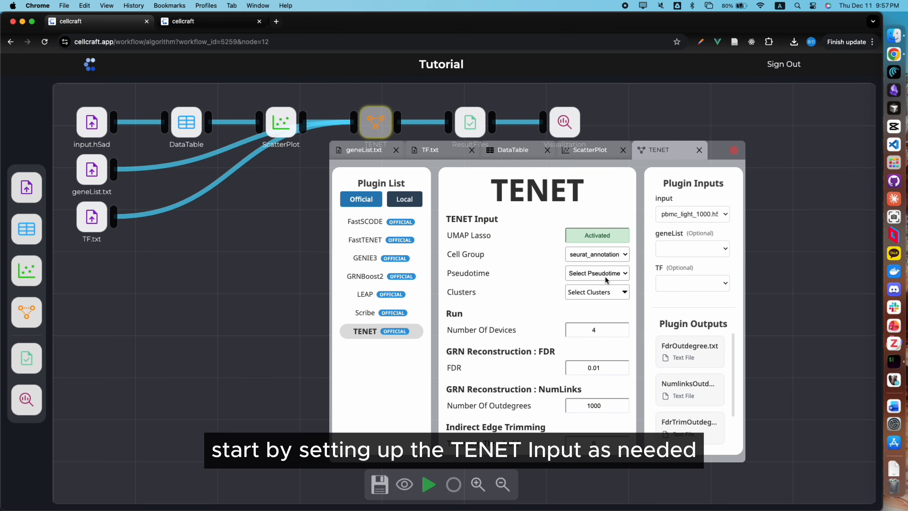
left_click(605, 276)
left_click(599, 323)
Step: Include the CD4+ T, Memory CD4+ T, CD14+ Mono, B and CD8+ T clusters in the TENET input
left_click(602, 293)
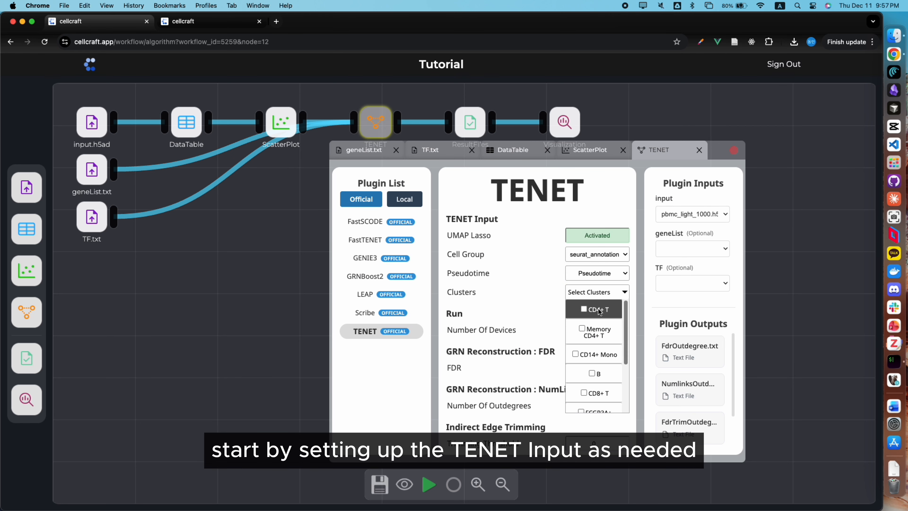
left_click(599, 310)
left_click(594, 330)
left_click(595, 353)
left_click(595, 373)
left_click(597, 392)
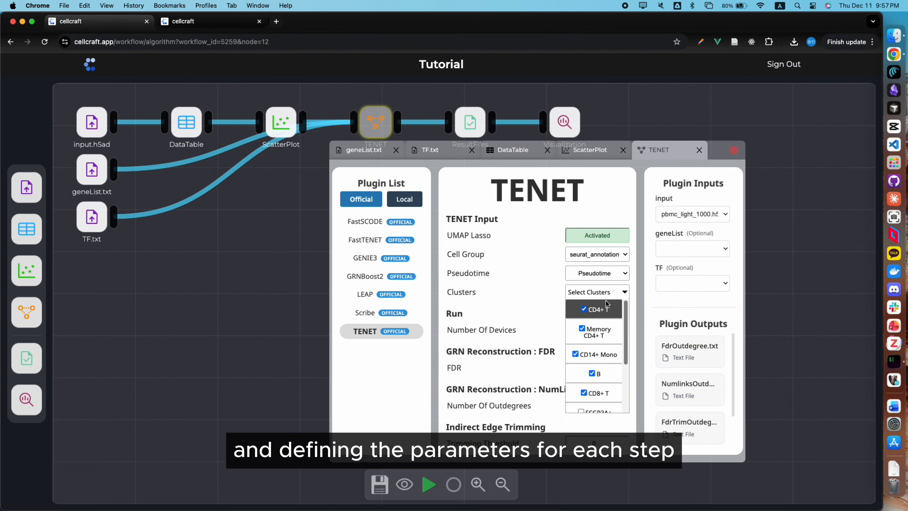
left_click(604, 293)
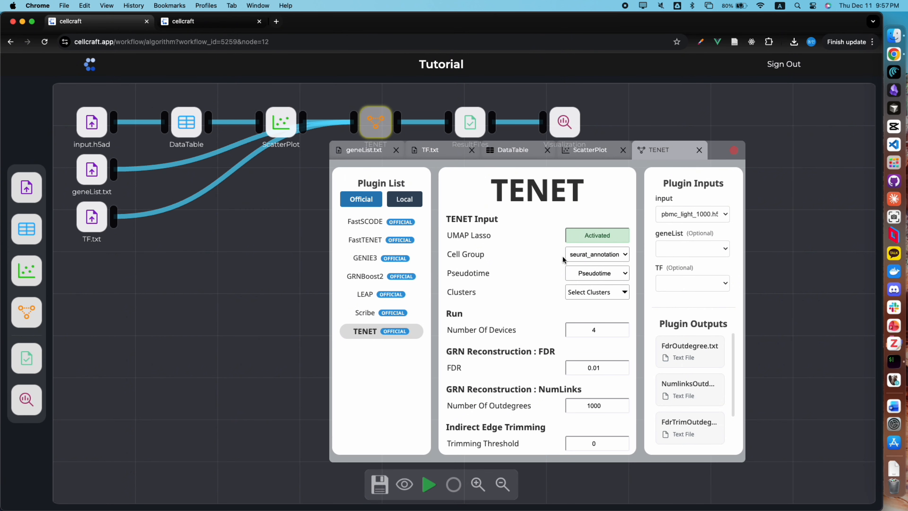
Step: Assign geneList.txt and TF.txt as the TENET plugin's optional geneList and TF inputs, and look through its listed outputs
left_click(670, 248)
left_click(687, 259)
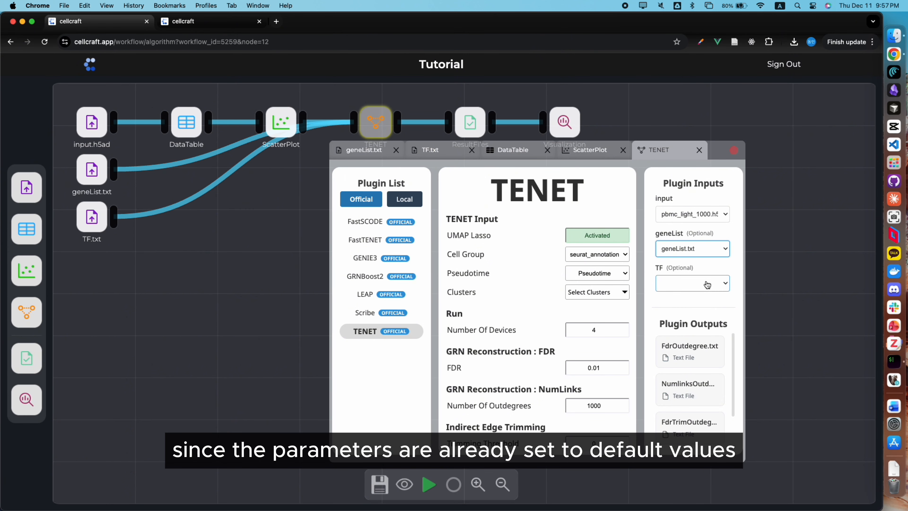
left_click(695, 283)
left_click(702, 305)
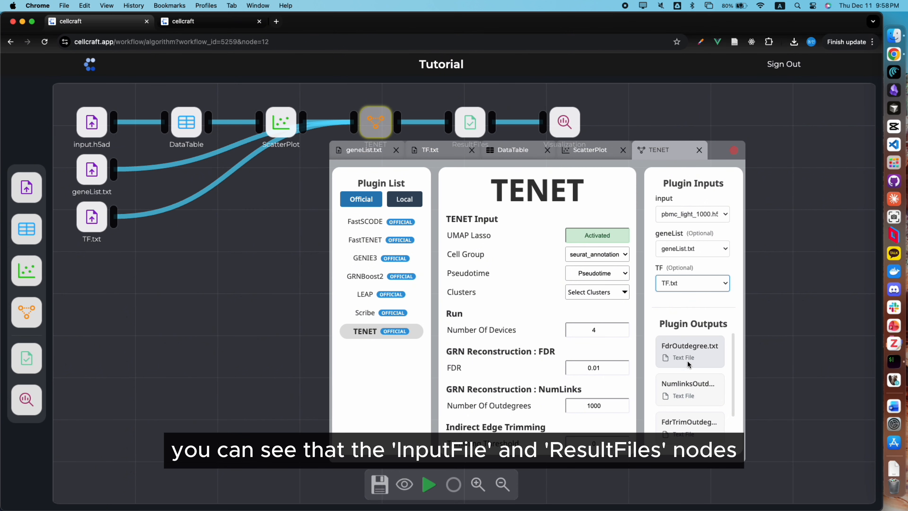
scroll(689, 367, "down", 1)
scroll(688, 368, "down", 3)
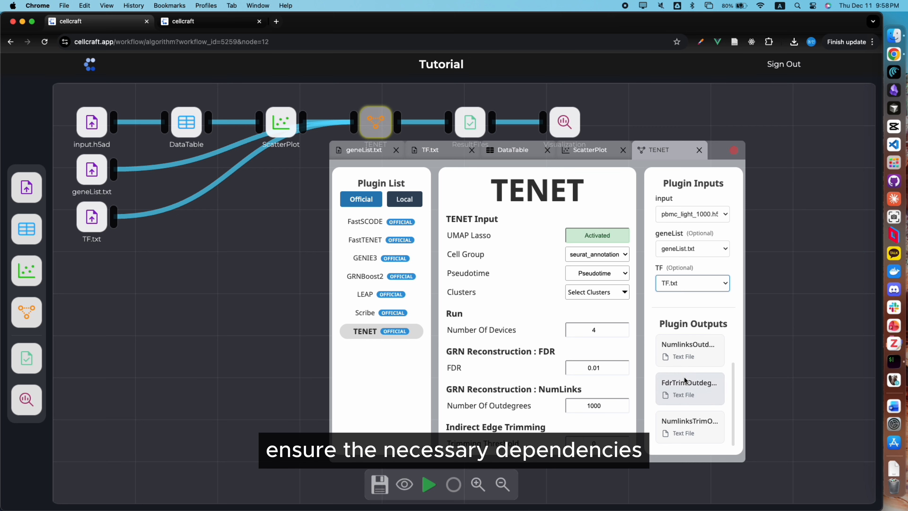
scroll(685, 384, "down", 2)
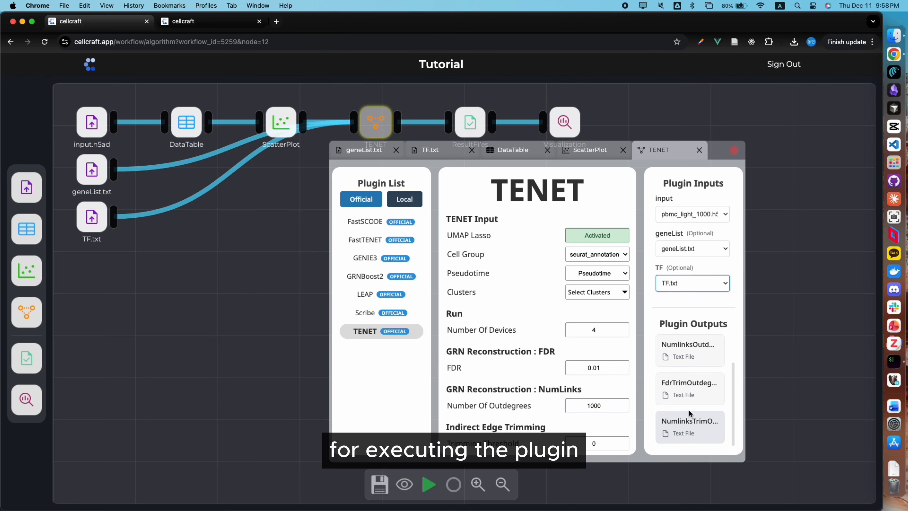
scroll(688, 411, "up", 1)
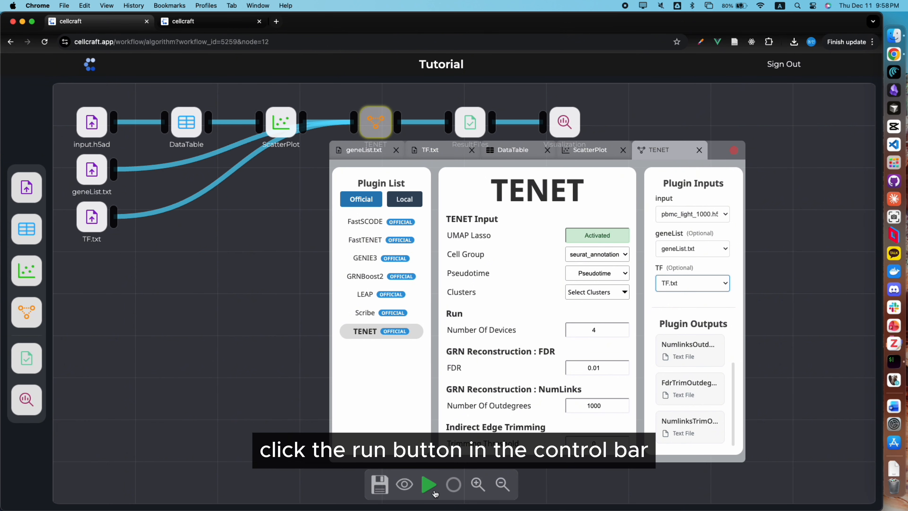
Step: Run the workflow, reviewing the TENET task information and server resource status before executing, and acknowledge the execution notice
left_click(429, 485)
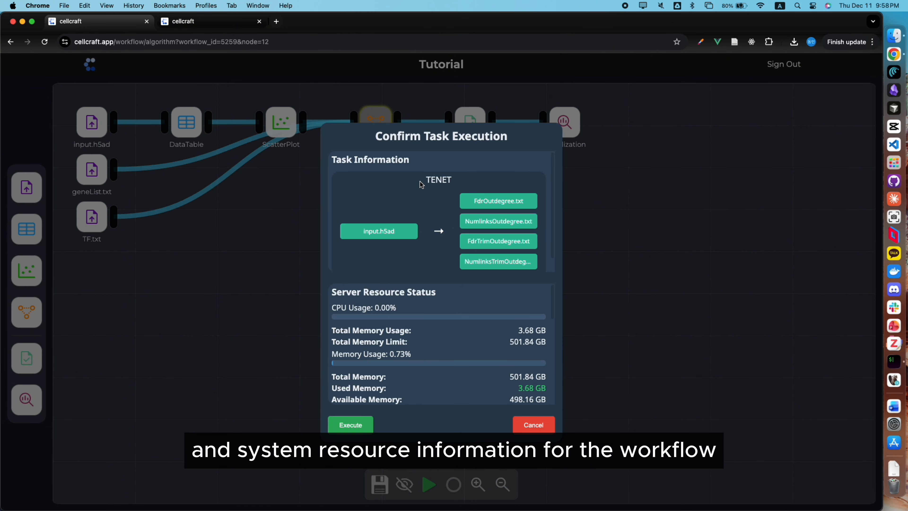
left_click_drag(420, 181, 458, 186)
left_click(513, 203)
scroll(450, 335, "down", 5)
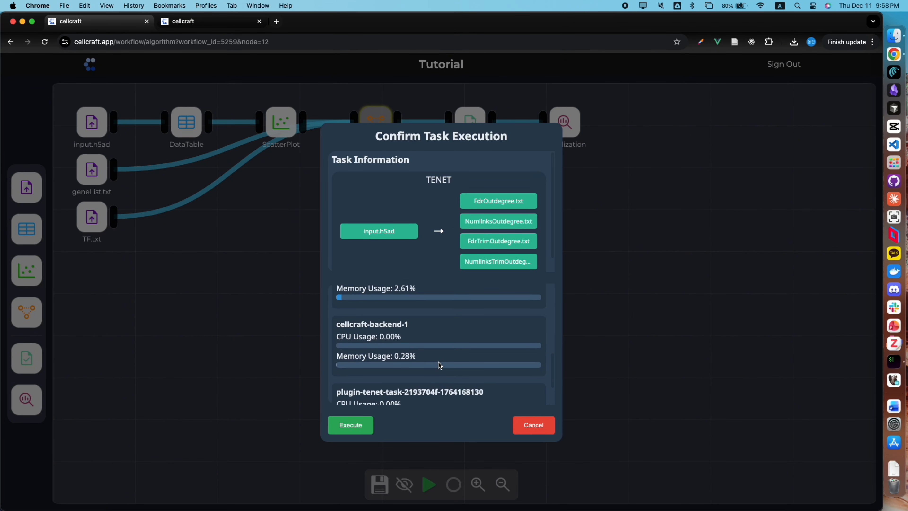
scroll(437, 364, "up", 5)
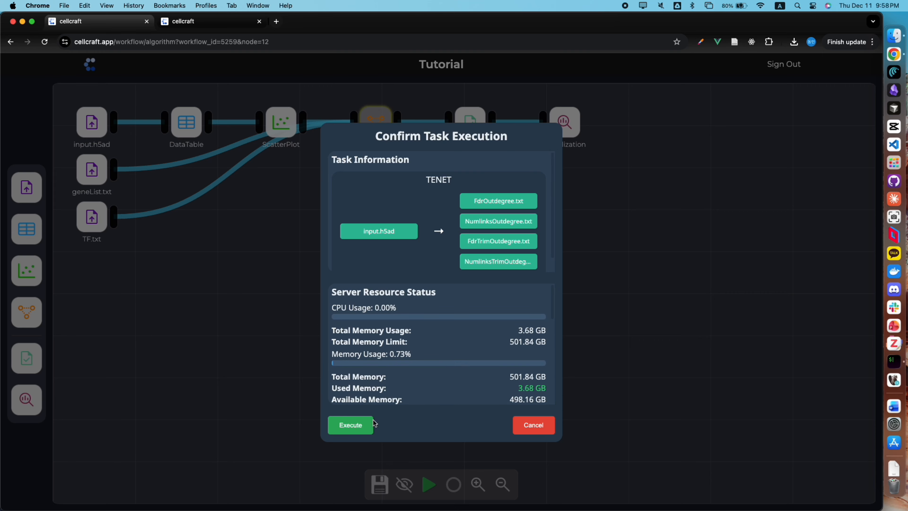
left_click(363, 427)
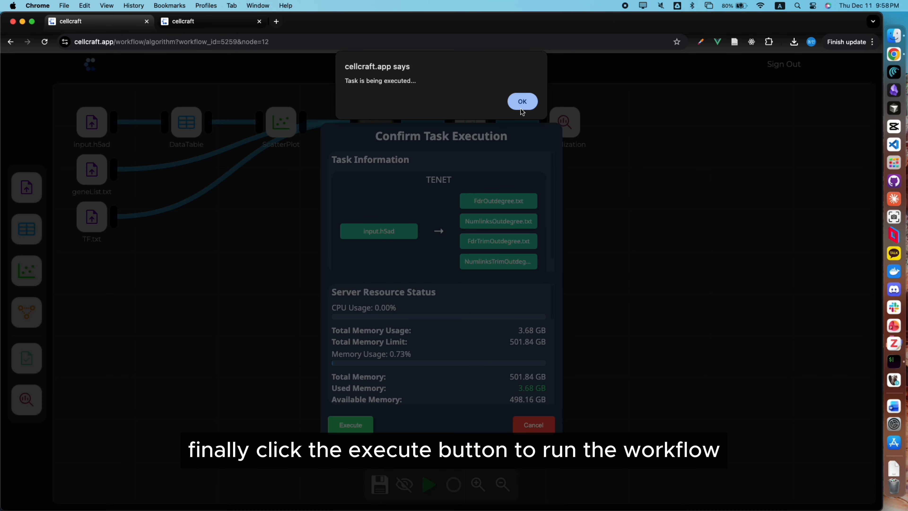
left_click(521, 106)
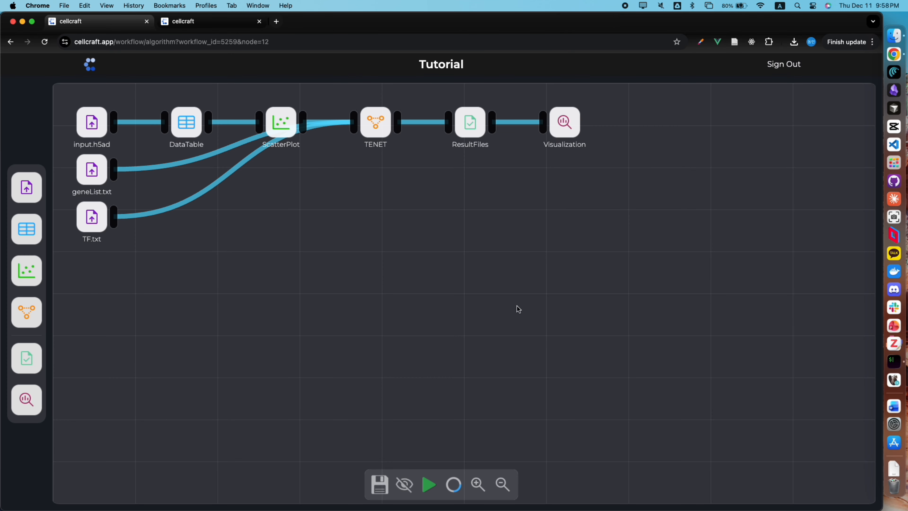
Step: Check the Tutorial task's status in the task monitor and read through its logs, including Run.stdout
left_click(455, 488)
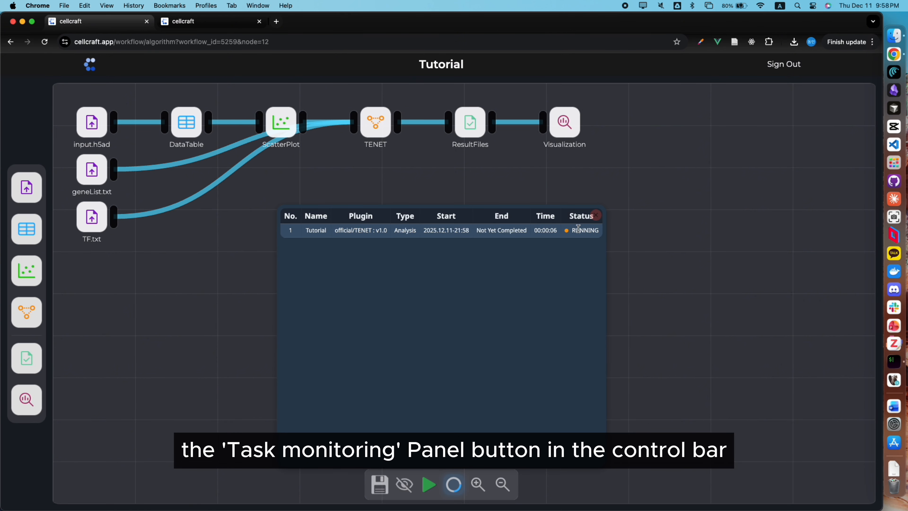
left_click(594, 215)
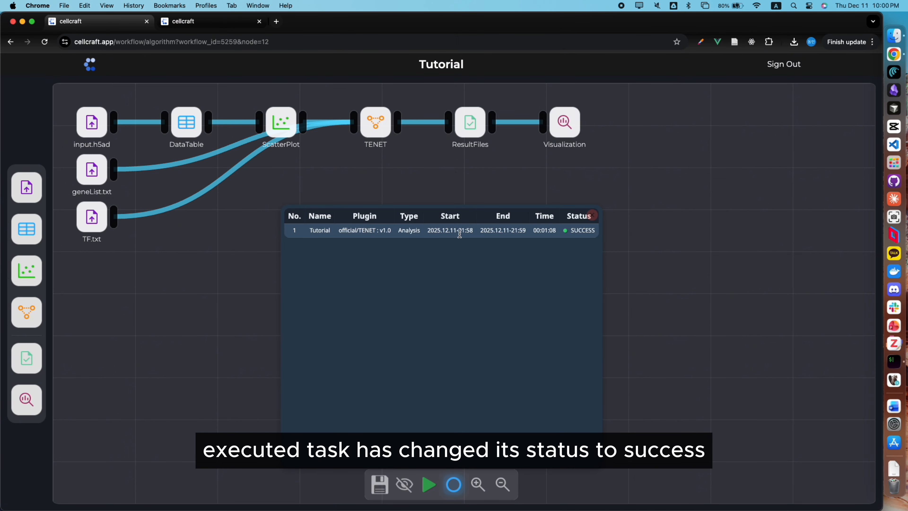
right_click(445, 231)
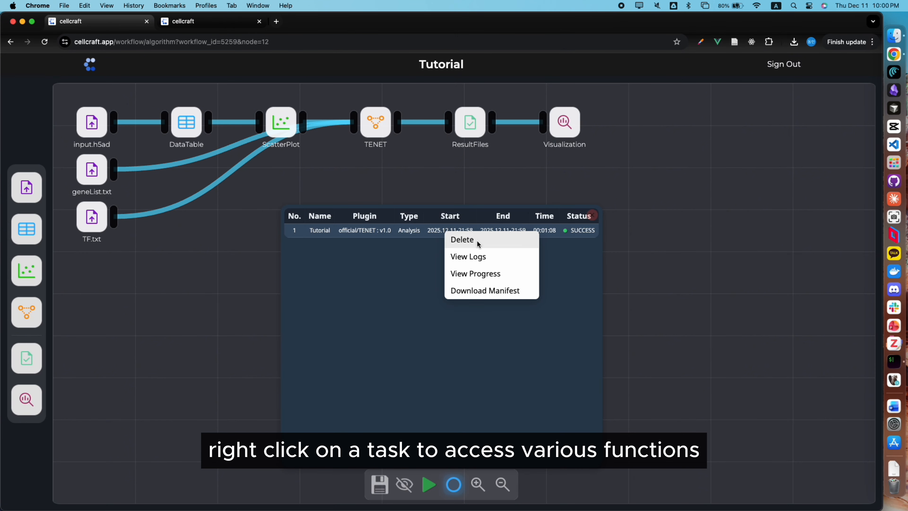
left_click(506, 263)
scroll(645, 305, "down", 5)
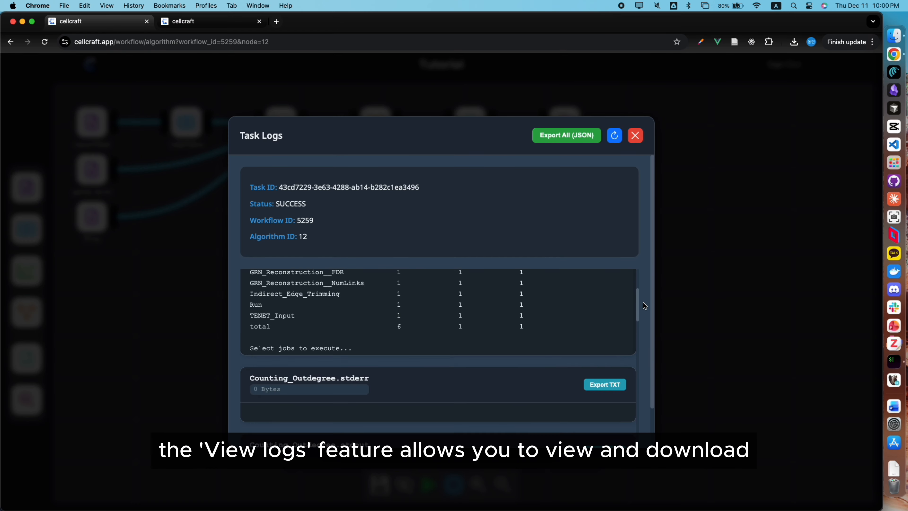
scroll(644, 305, "down", 20)
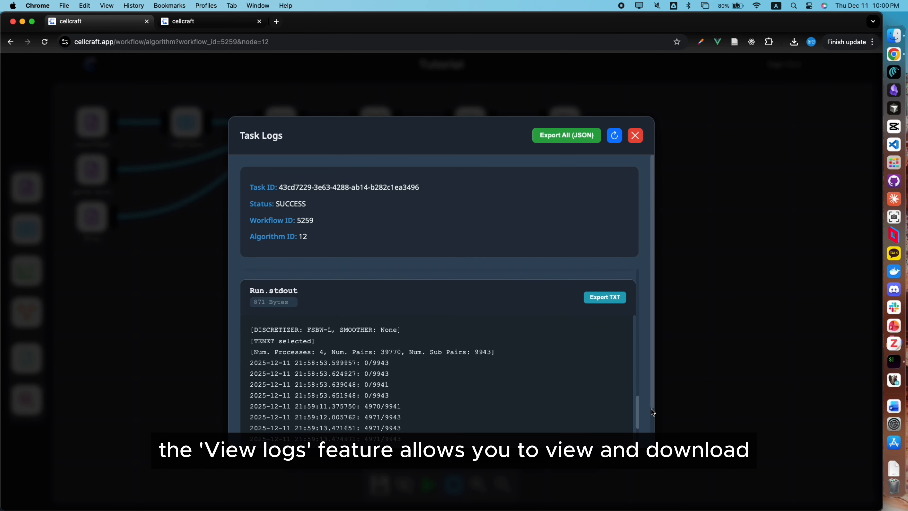
scroll(652, 411, "down", 10)
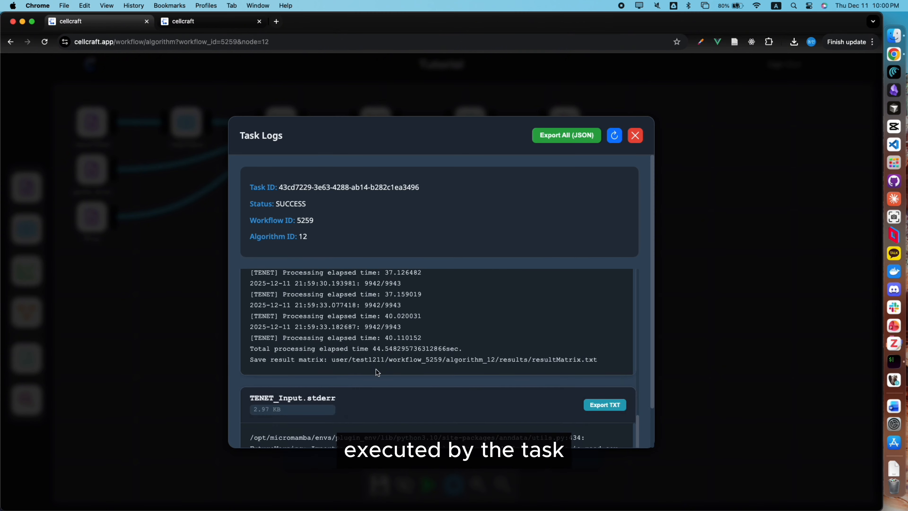
scroll(376, 372, "up", 1)
left_click_drag(299, 366, 399, 375)
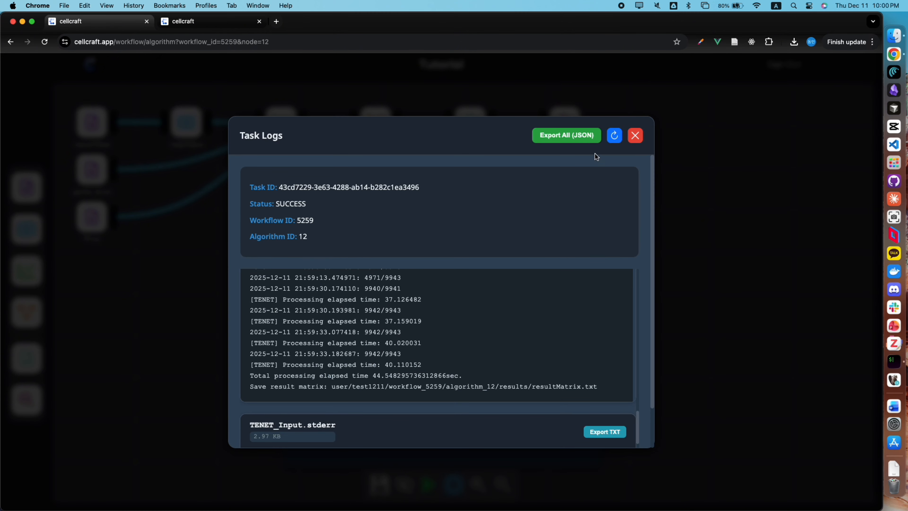
left_click(635, 135)
Step: Review the Tutorial task's workflow progress graph, and download the task's execution manifest
right_click(484, 235)
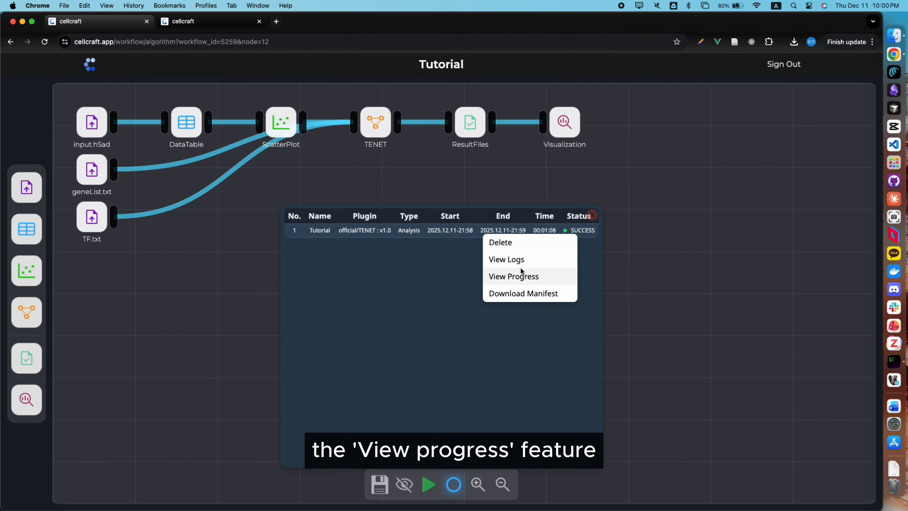
left_click(519, 276)
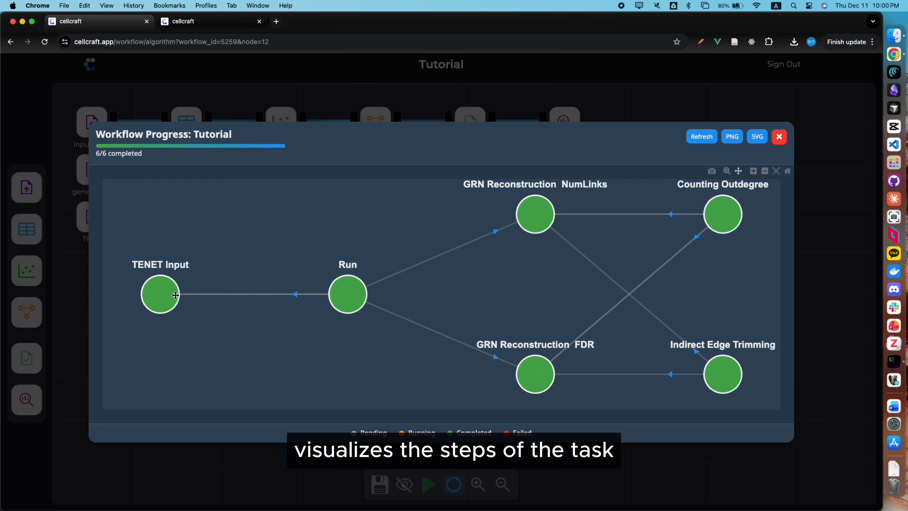
mouse_move(546, 219)
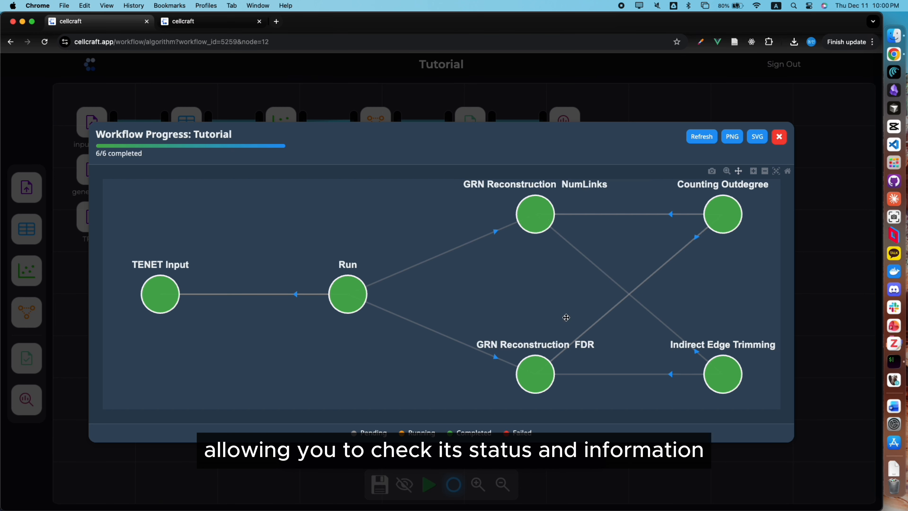
left_click(784, 138)
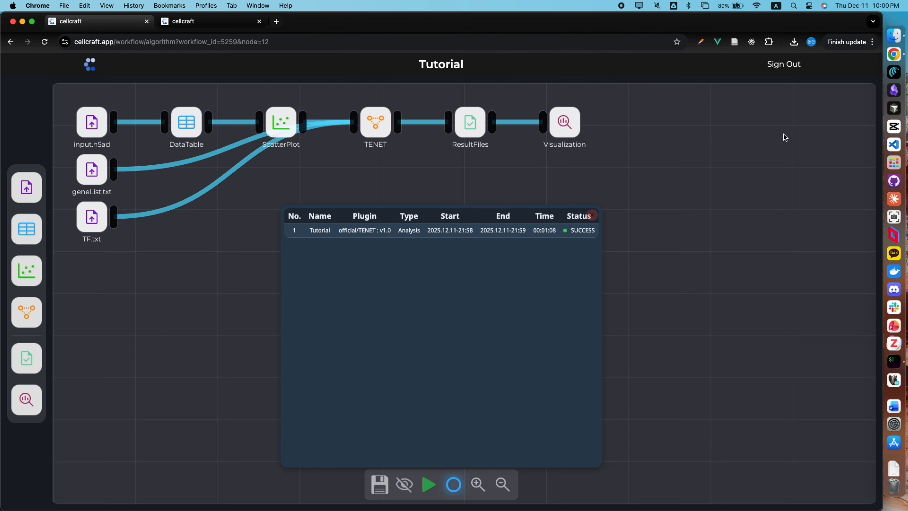
right_click(474, 231)
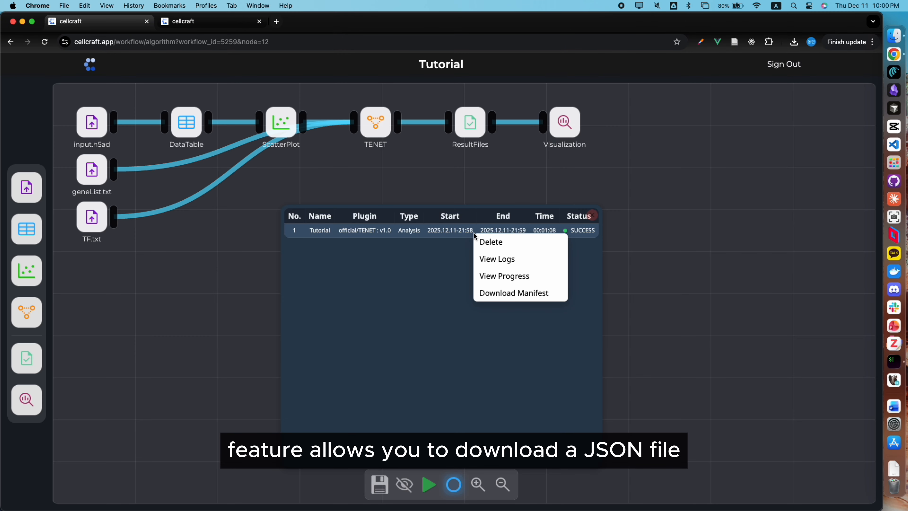
left_click(513, 292)
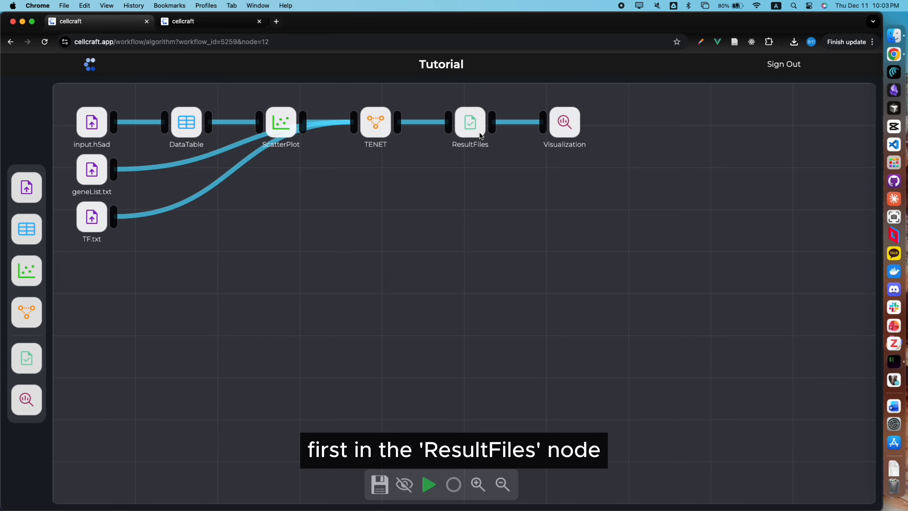
Step: Select all primary and intermediate output files in the ResultFiles node, and look through the intermediate outputs
left_click(471, 125)
left_click_drag(698, 131, 768, 156)
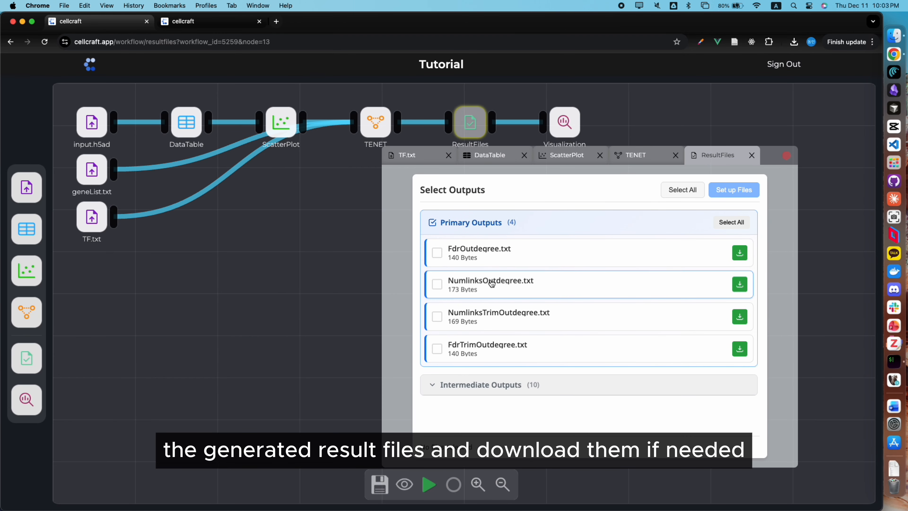
left_click(488, 255)
left_click(491, 284)
left_click(491, 313)
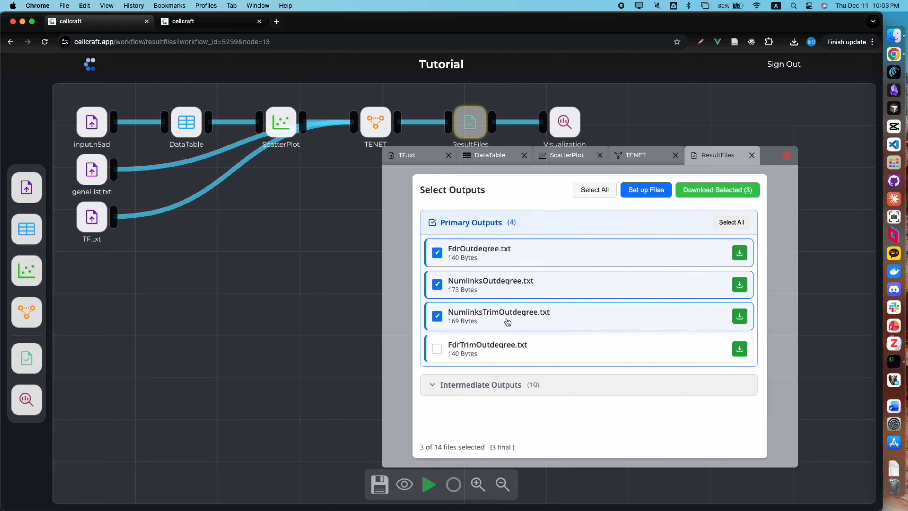
left_click(594, 190)
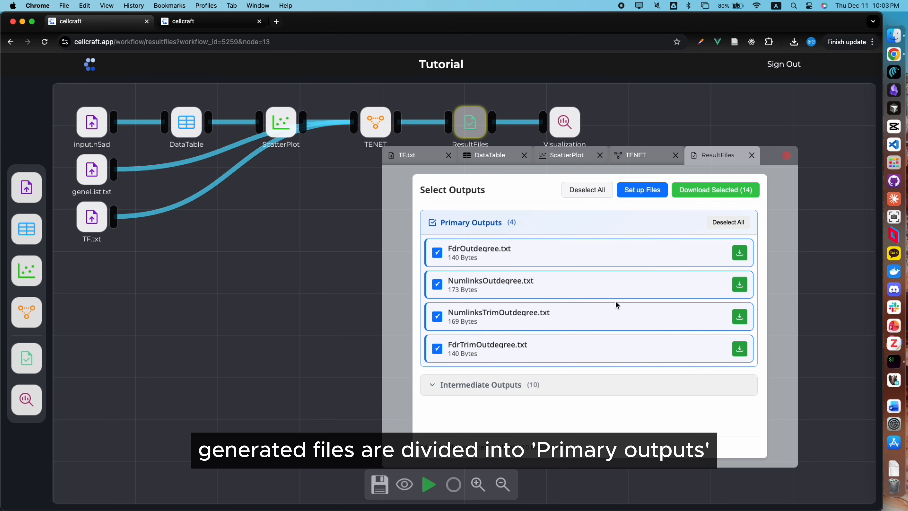
left_click(509, 390)
scroll(577, 368, "down", 3)
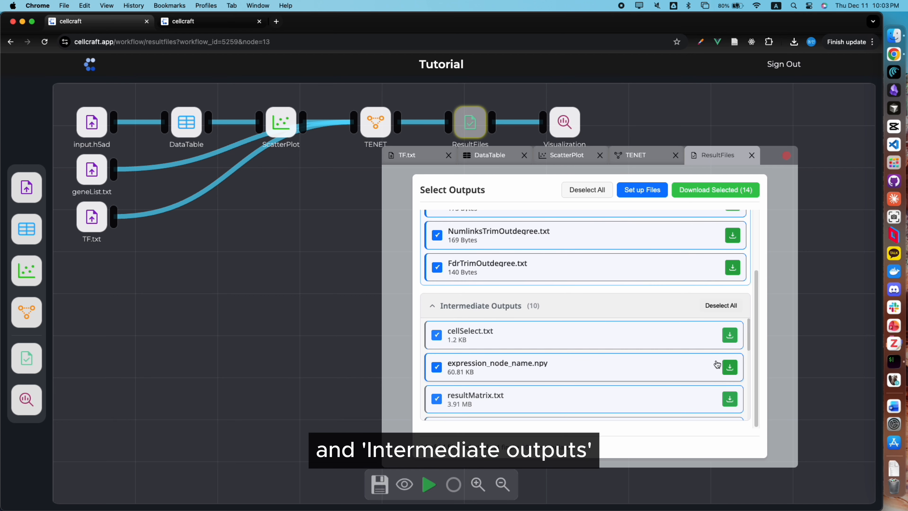
left_click_drag(747, 338, 746, 300)
scroll(672, 283, "up", 1)
scroll(672, 283, "up", 2)
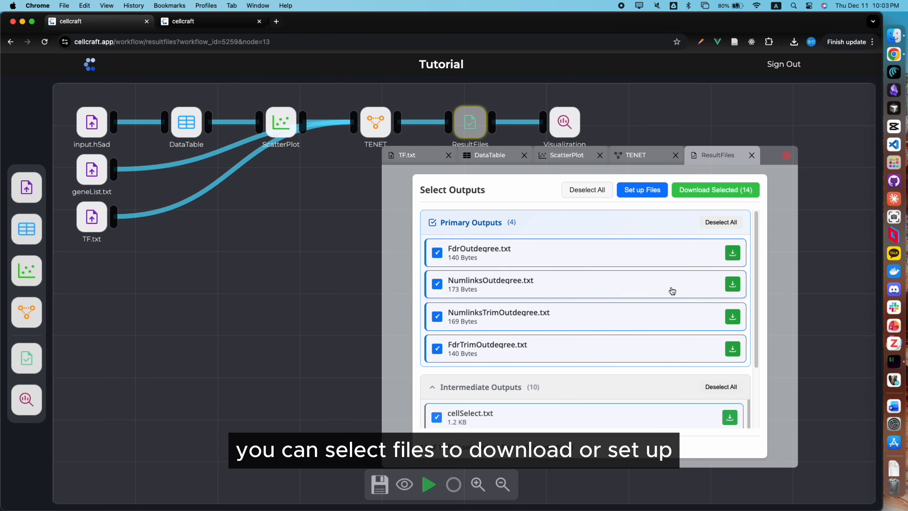
Step: Download FdrOutdegree.txt individually, download all selected output files together, and check the browser's downloads
left_click(732, 253)
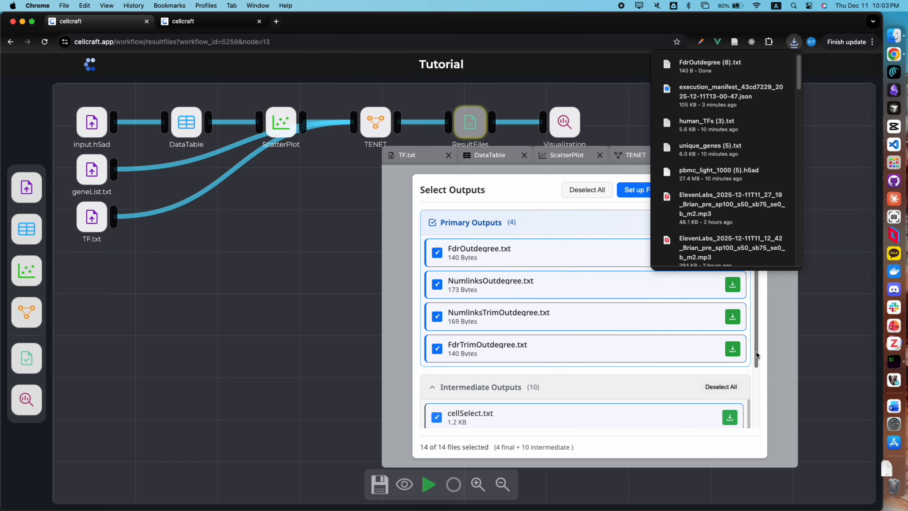
left_click(534, 191)
left_click(714, 198)
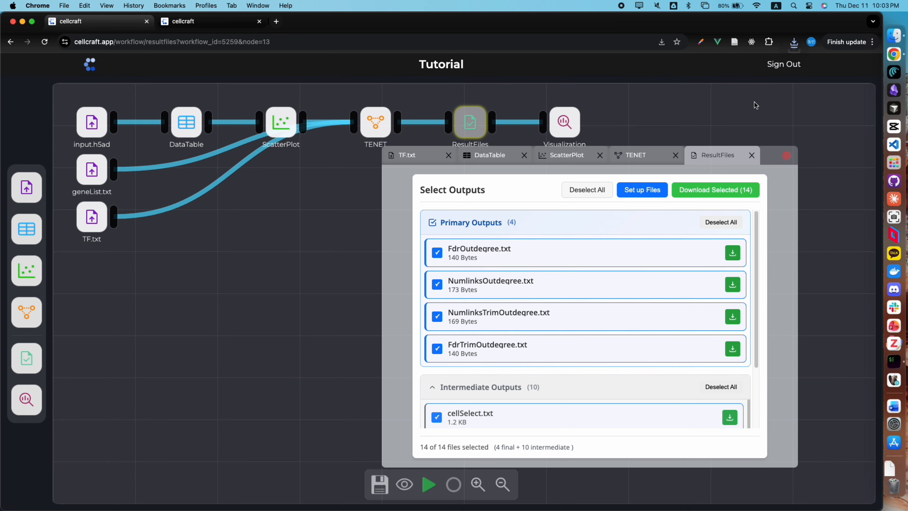
left_click(790, 46)
left_click(790, 47)
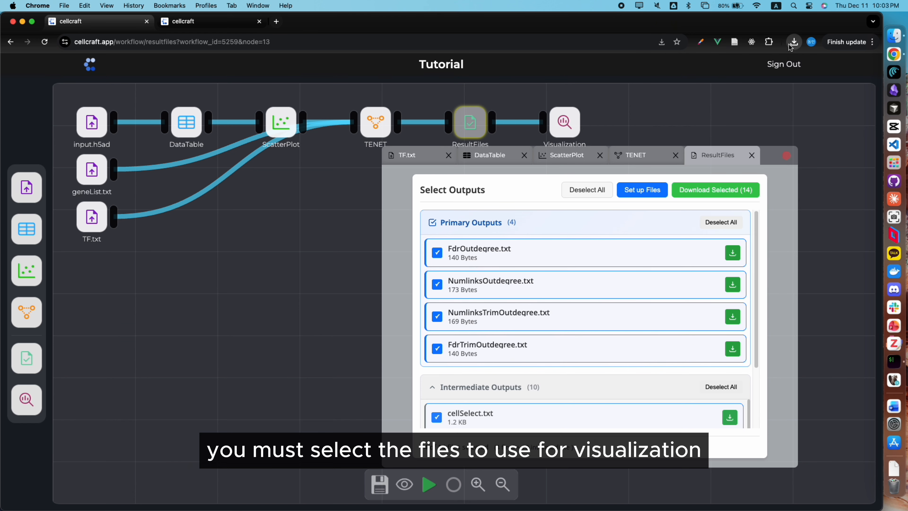
Step: Set up the selected result files for the workflow, and choose the GRNViz plugin's Heatmap in the Visualization node
left_click(642, 191)
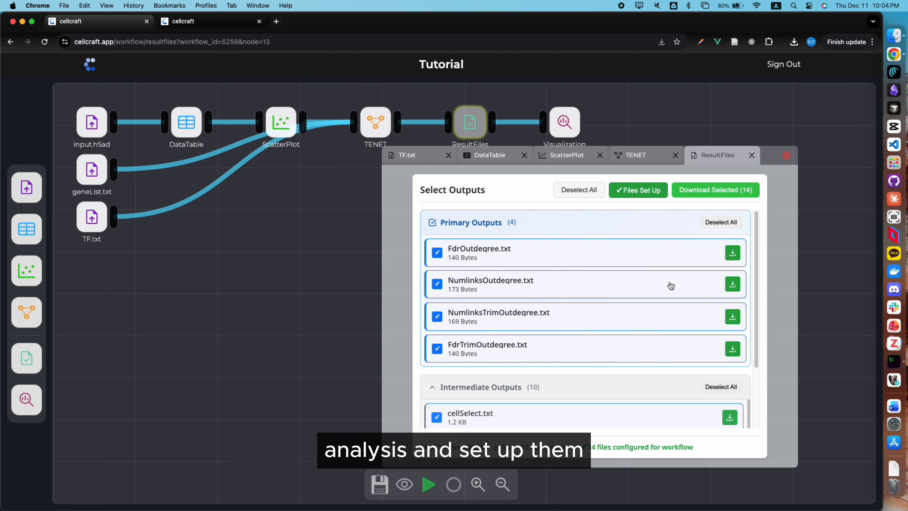
left_click(566, 109)
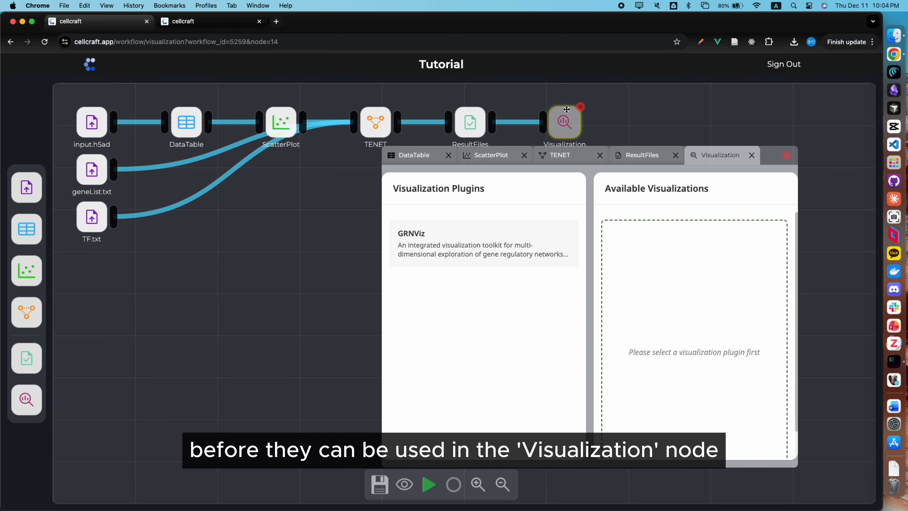
left_click_drag(773, 155, 778, 157)
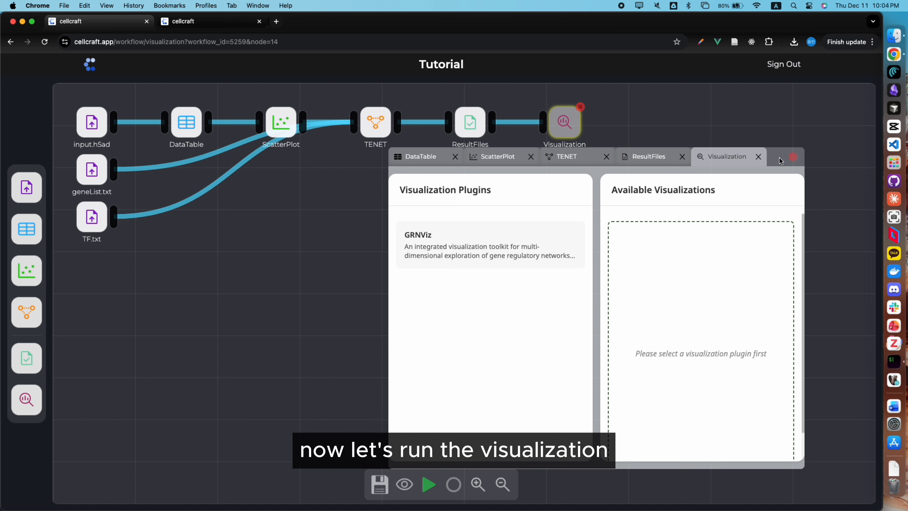
left_click(492, 250)
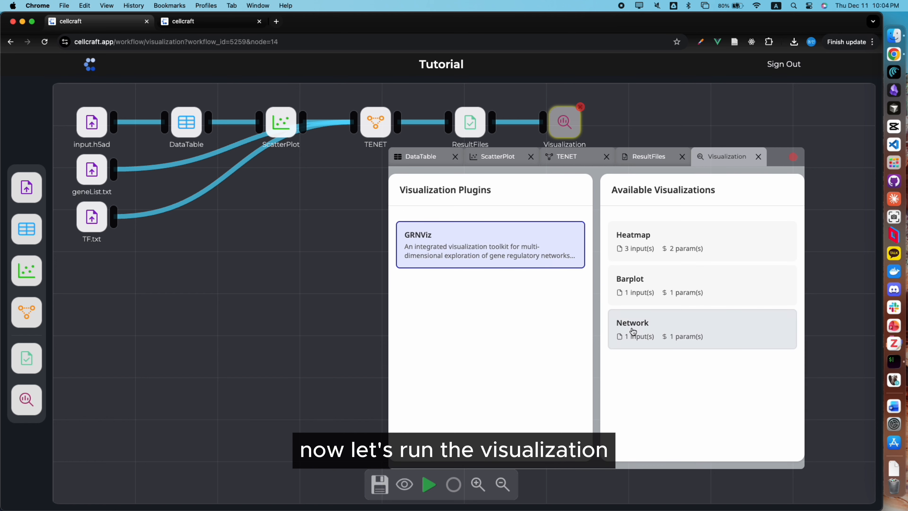
left_click(681, 256)
left_click(716, 445)
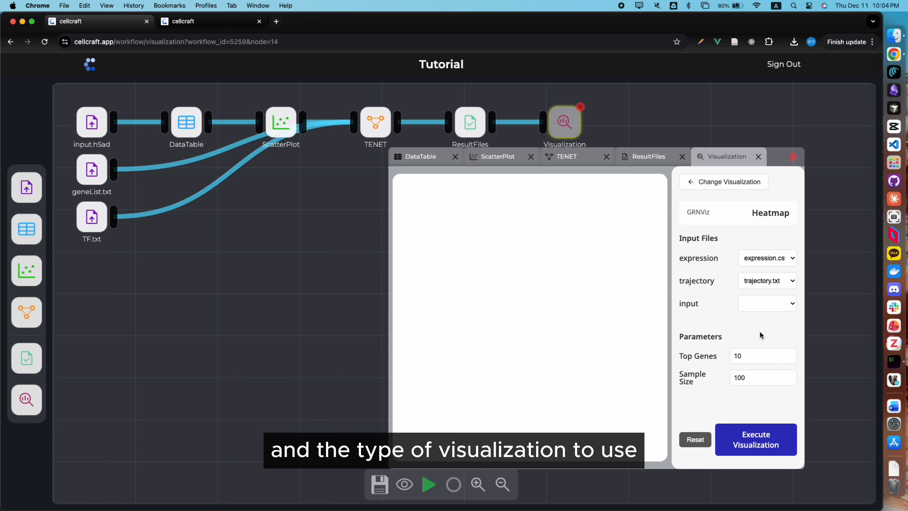
Step: Execute the heatmap with expression.csv as expression, trajectory.txt as trajectory and NumlinksTrimOutdegree.txt as input
left_click(770, 260)
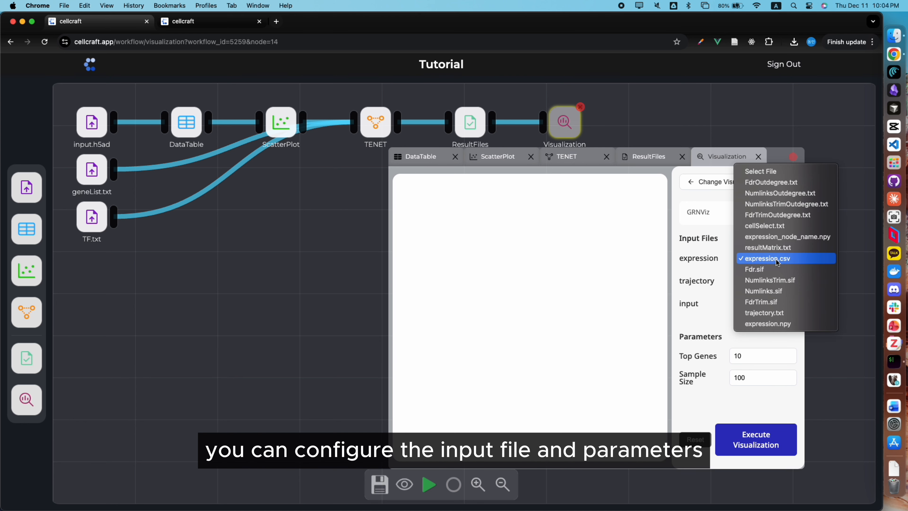
left_click(782, 262)
left_click(767, 279)
left_click(768, 279)
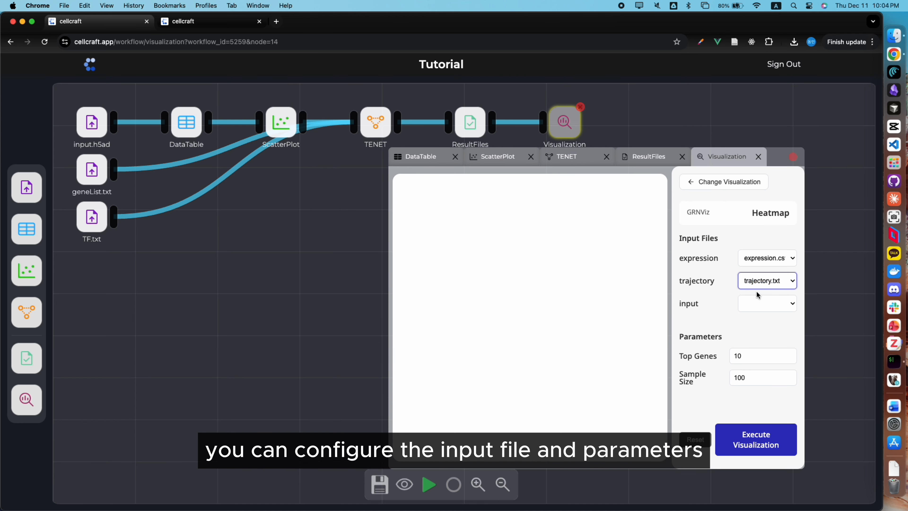
left_click(771, 302)
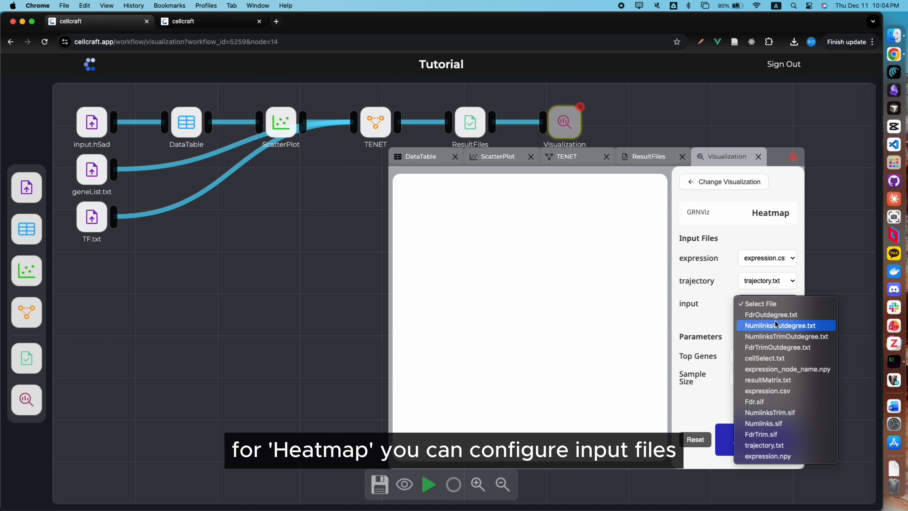
left_click(782, 338)
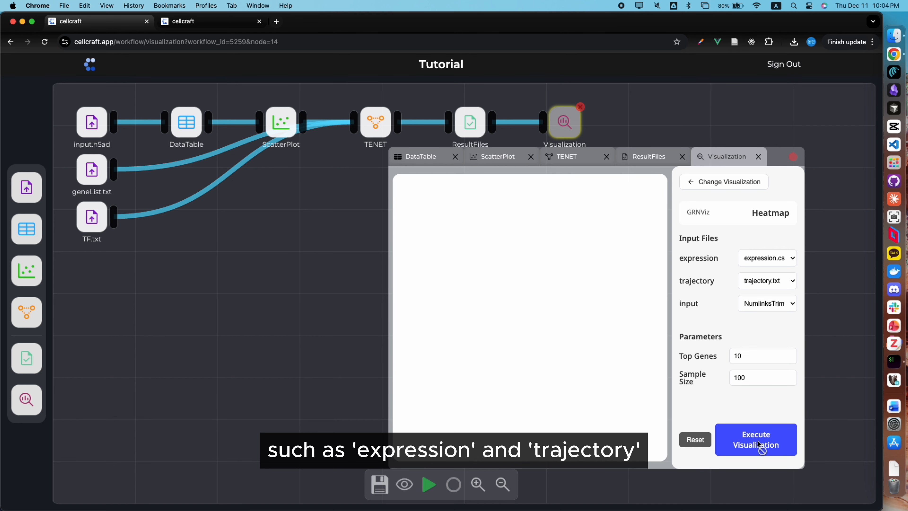
left_click(754, 444)
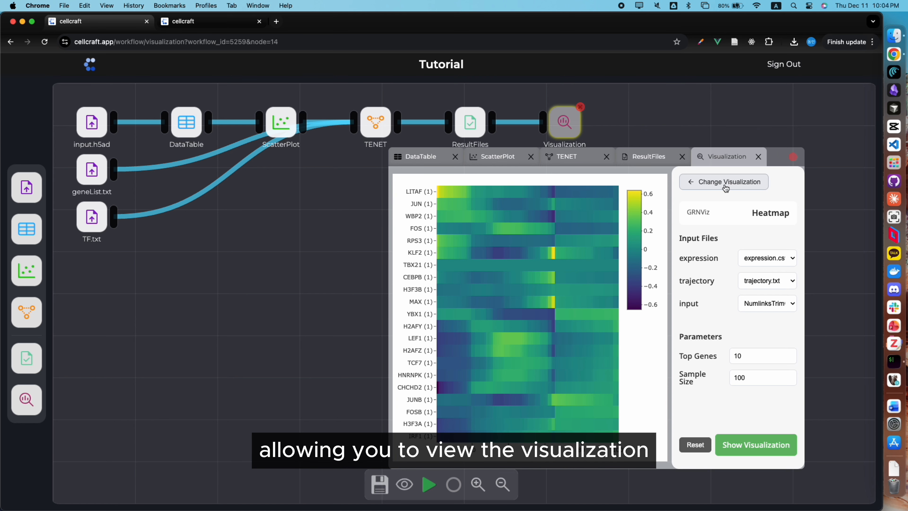
Step: Change the visualization to GRNViz's Barplot and execute it with FdrTrimOutdegree.txt as the input file
left_click(755, 182)
left_click(512, 253)
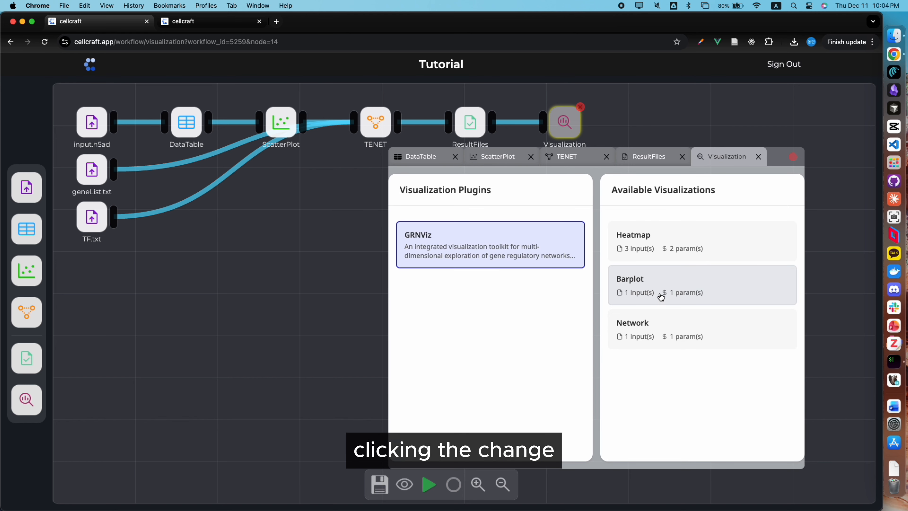
left_click(660, 297)
left_click(712, 442)
left_click(754, 260)
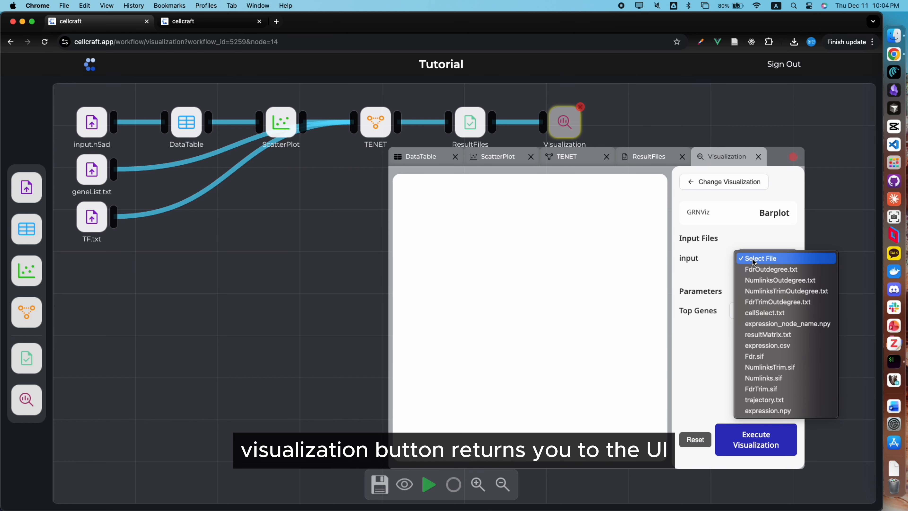
left_click(768, 302)
left_click(755, 444)
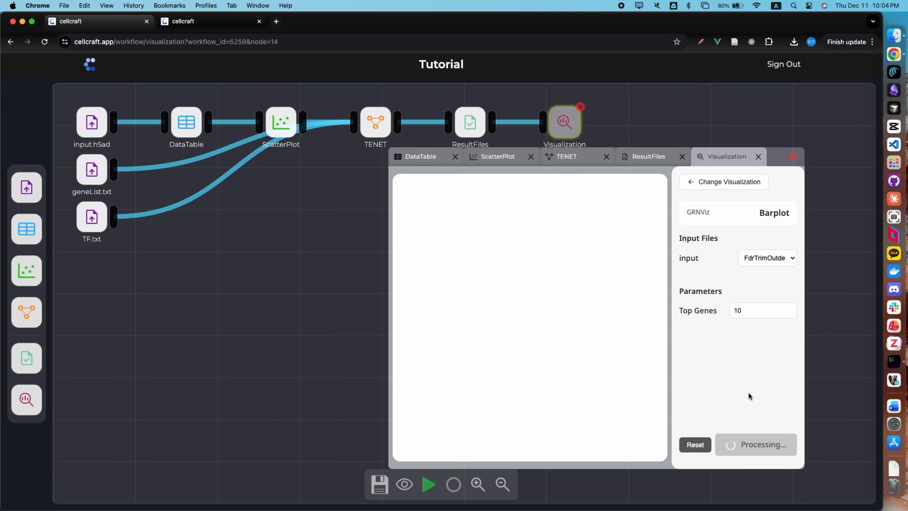